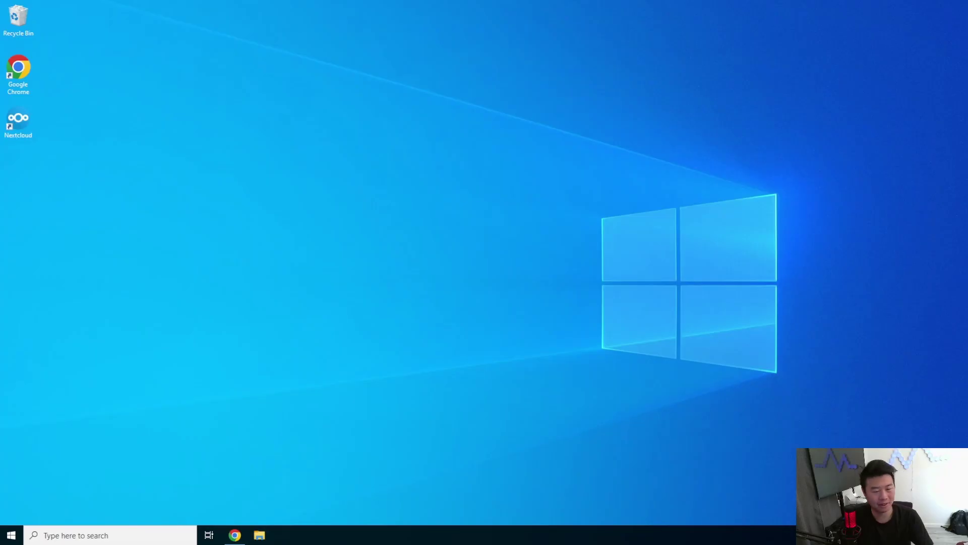
Open the Windows Start menu to show the installed apps.
left_click(11, 534)
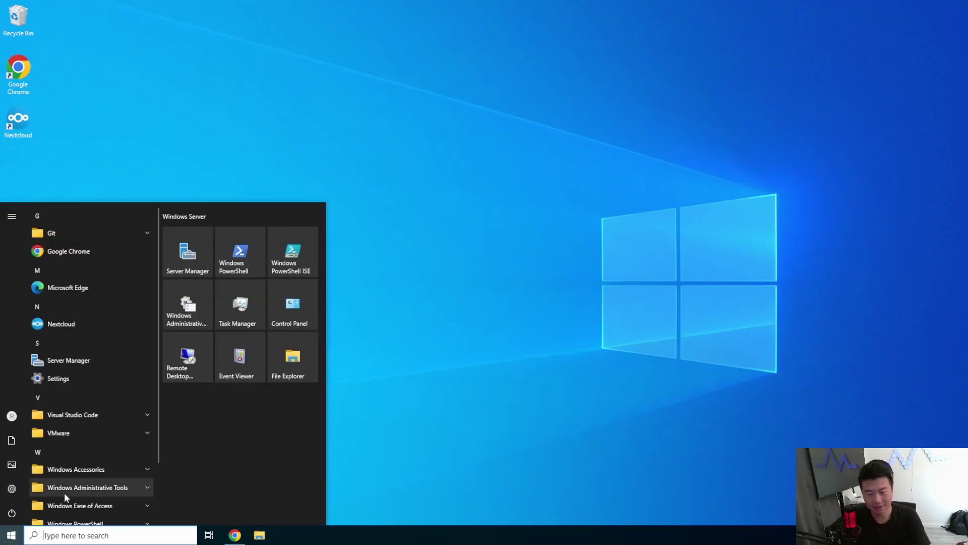
Open an admin Command Prompt and log in as root to 172.16.1.35 over SSH.
key("Escape")
type("ssh ")
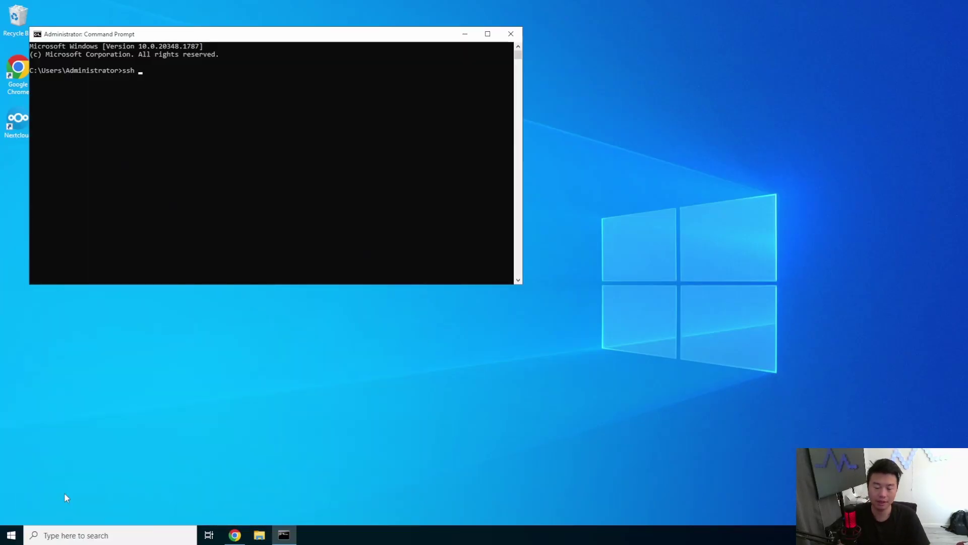
type("root")
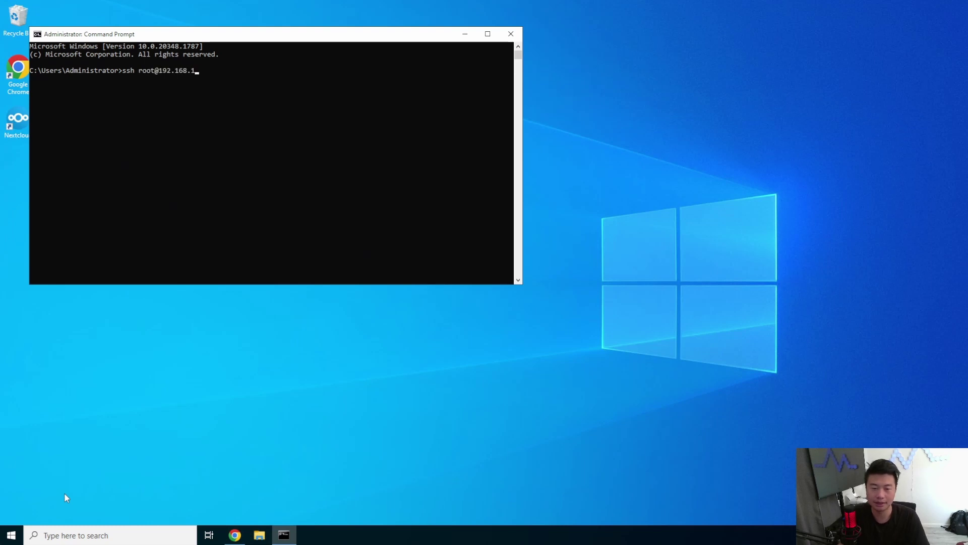
type("@172.16.")
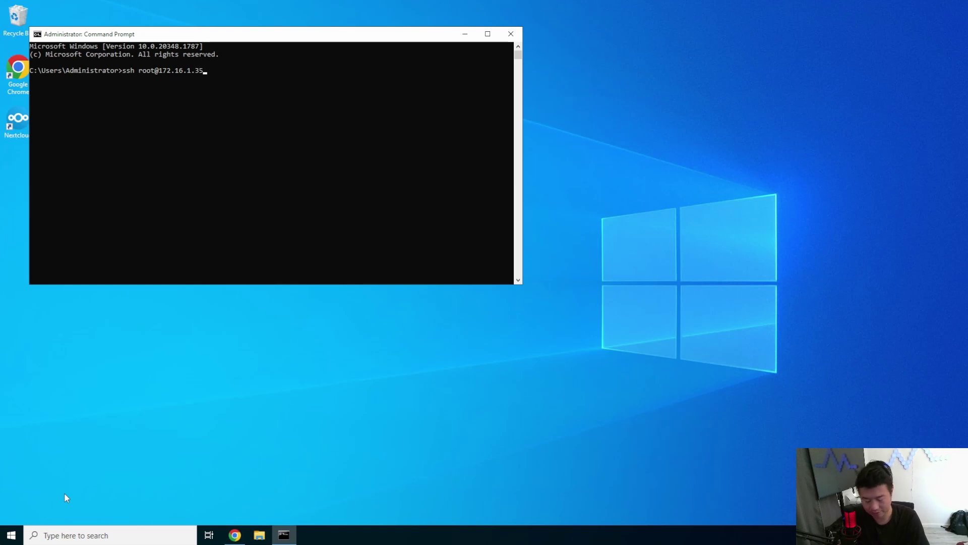
type("1.35")
key("Return")
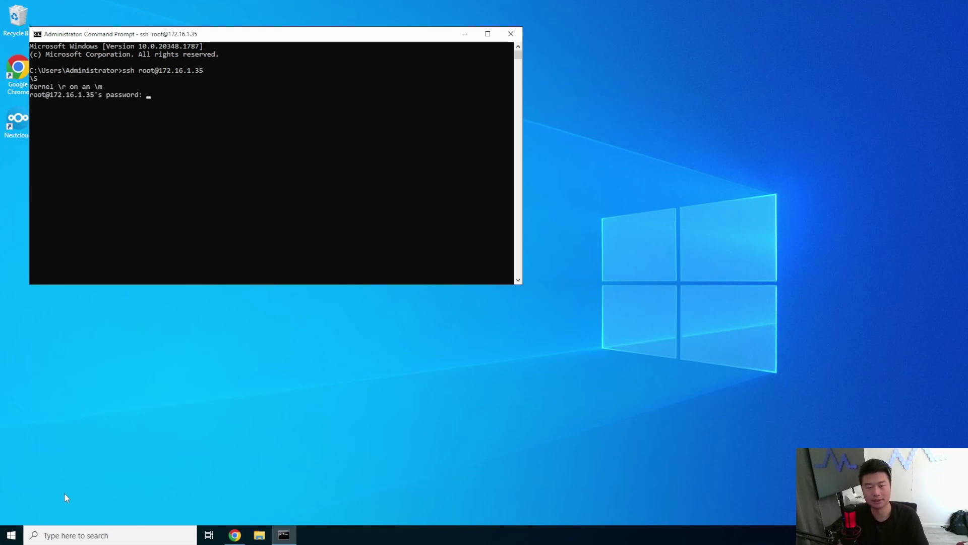
key("Return")
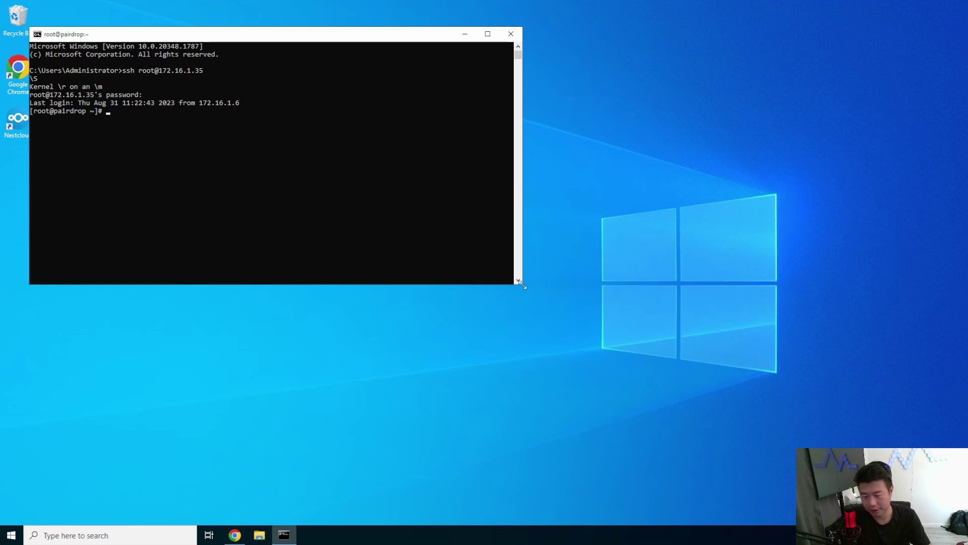
Enlarge the terminal window and paste the Docker CE installation commands.
left_click_drag(525, 283, 716, 401)
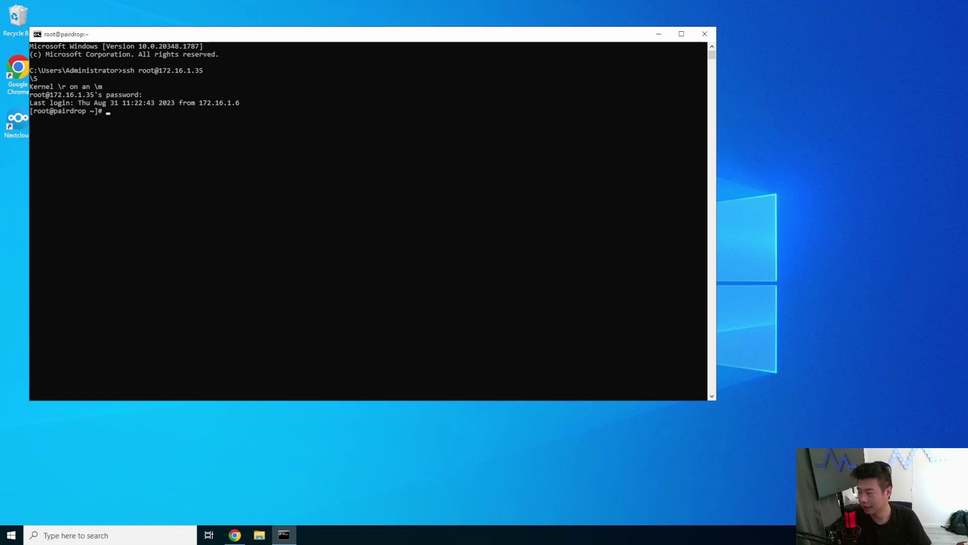
right_click(428, 151)
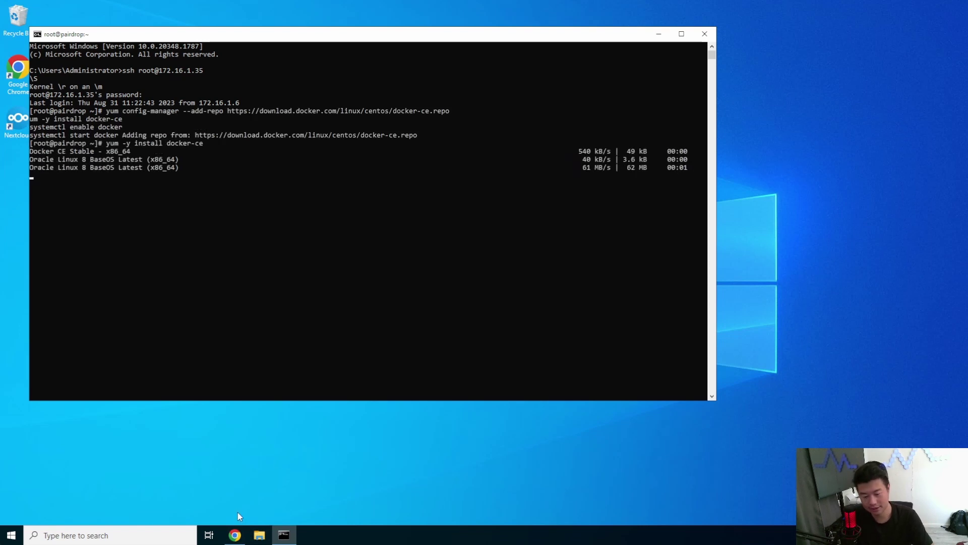
left_click(235, 534)
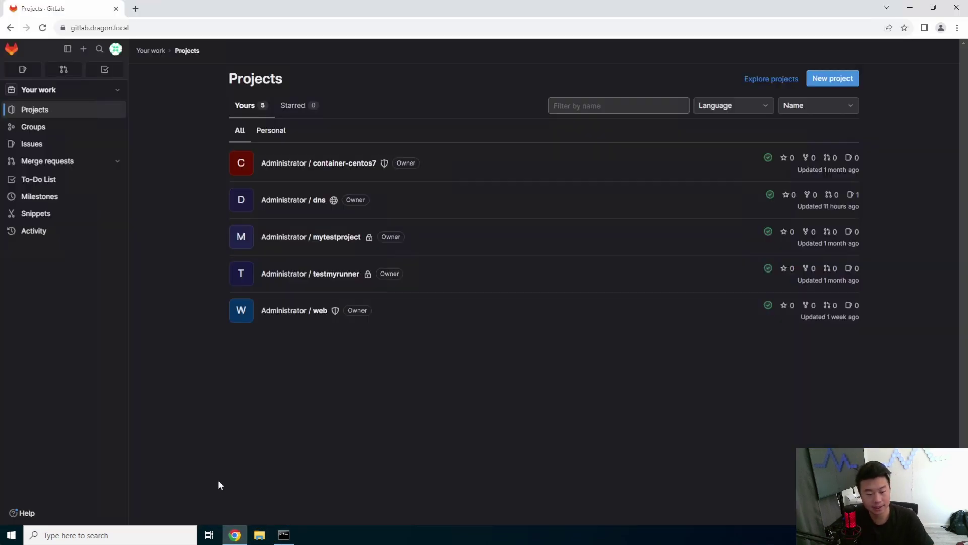
Open the dns project's dragon.local.zone file in GitLab's Web IDE.
left_click(319, 201)
left_click(769, 188)
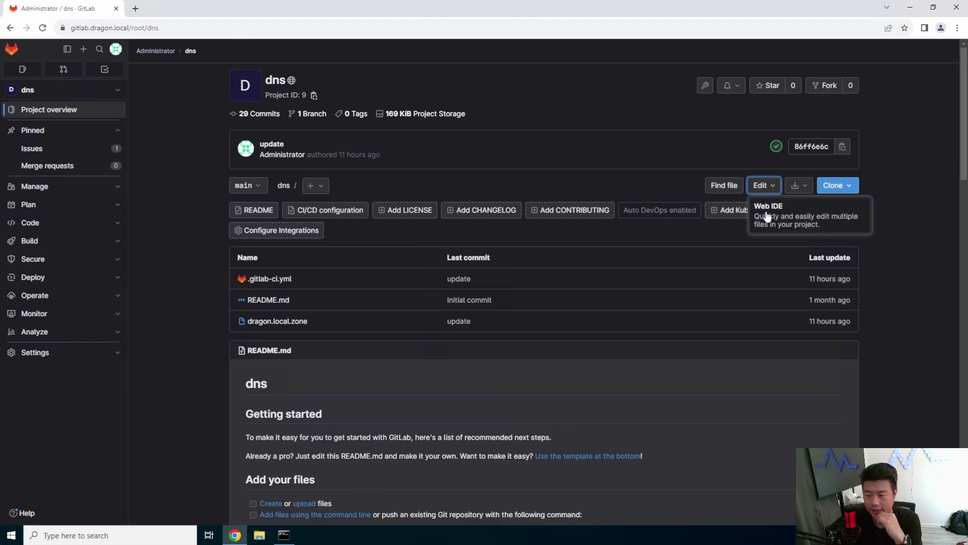
left_click(767, 216)
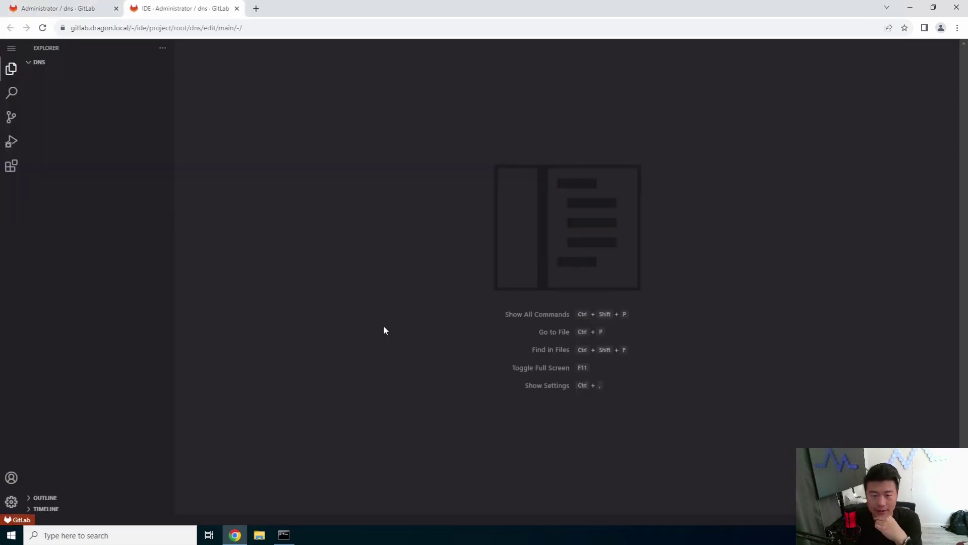
left_click(66, 84)
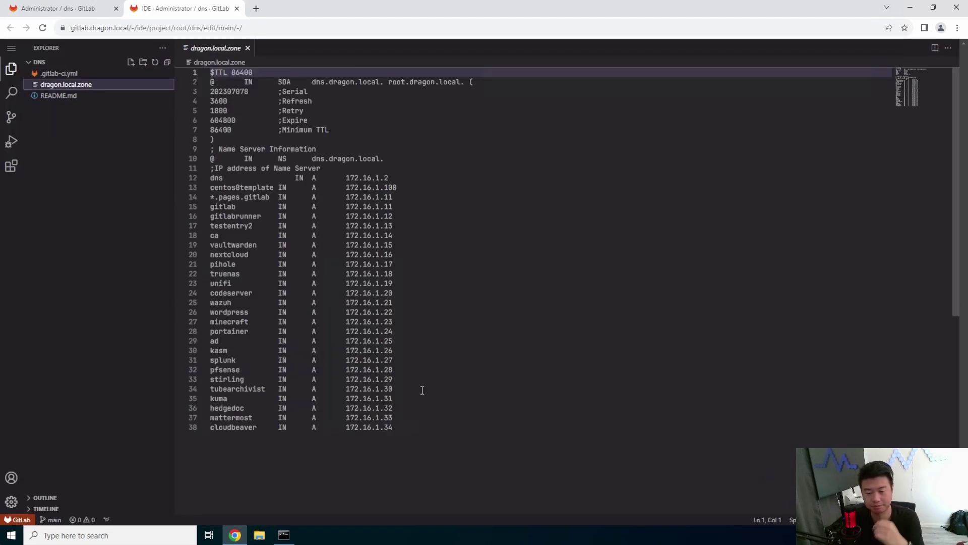
Add a 'pairdrop IN A 172.16.1.35' record at the end of the zone.
left_click(448, 460)
key("Return")
type("pairdrop")
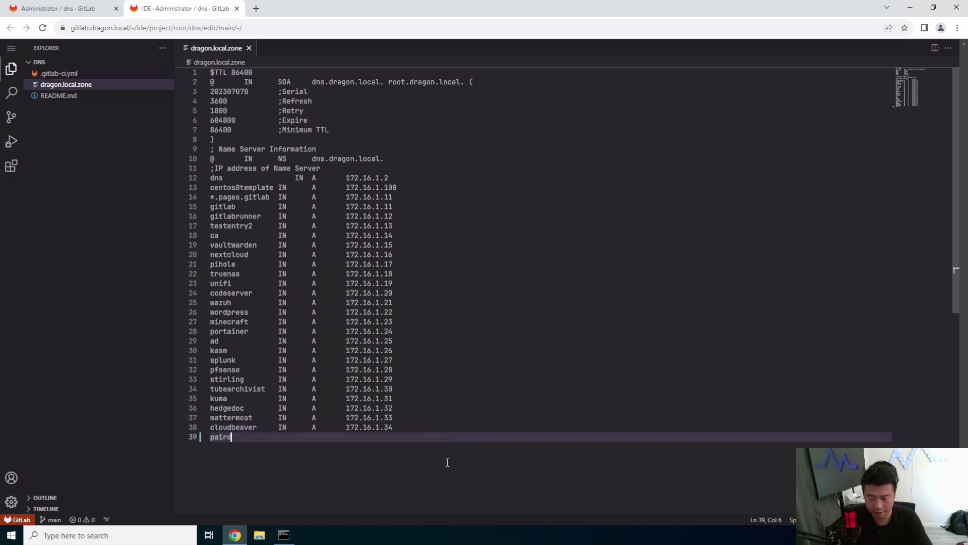
key("Tab")
type("IN")
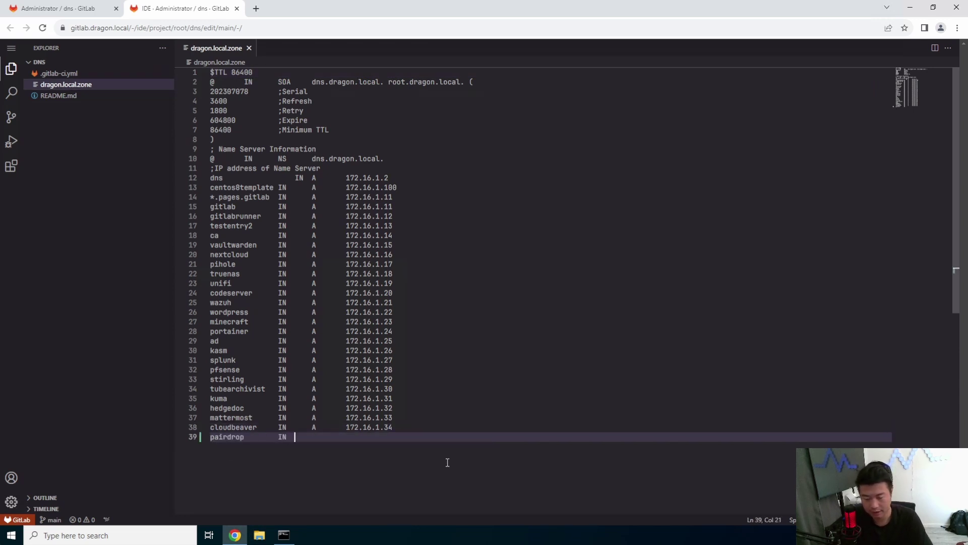
type("ad")
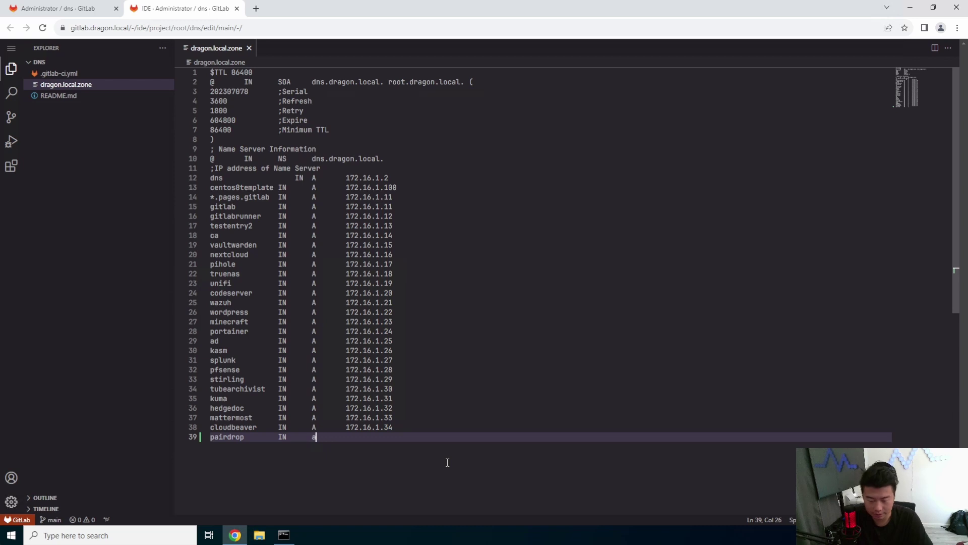
key("BackSpace")
type("A       1")
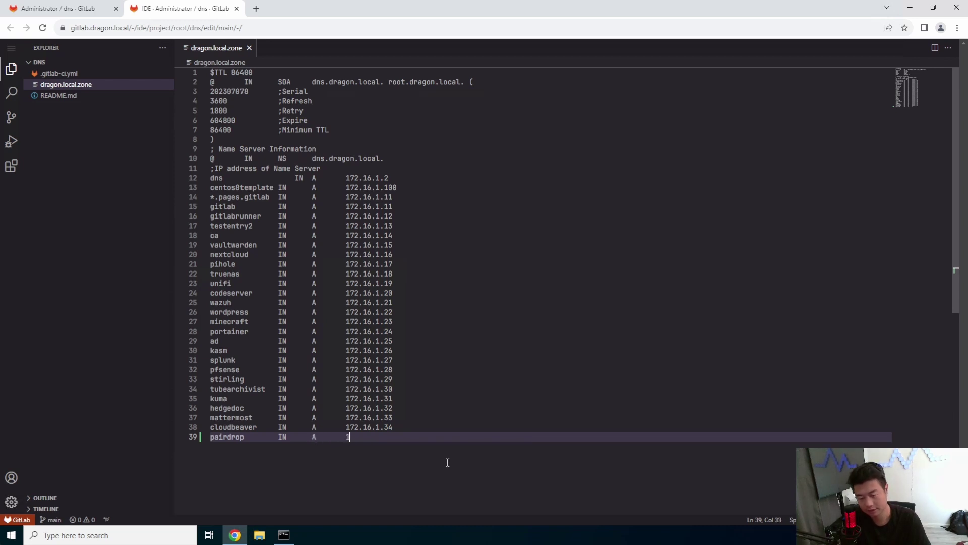
type("72.16.1.35")
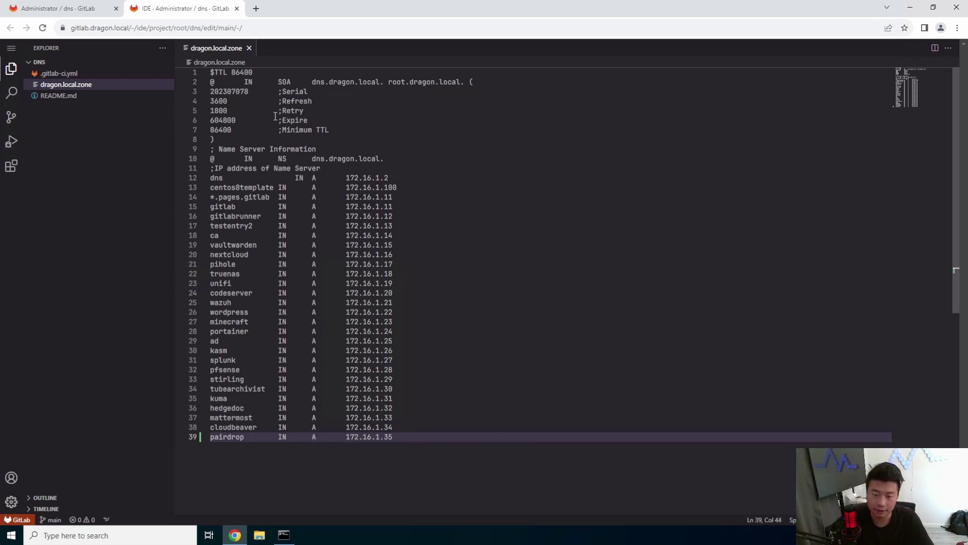
Raise the zone serial to 202307079.
left_click(249, 91)
key("BackSpace")
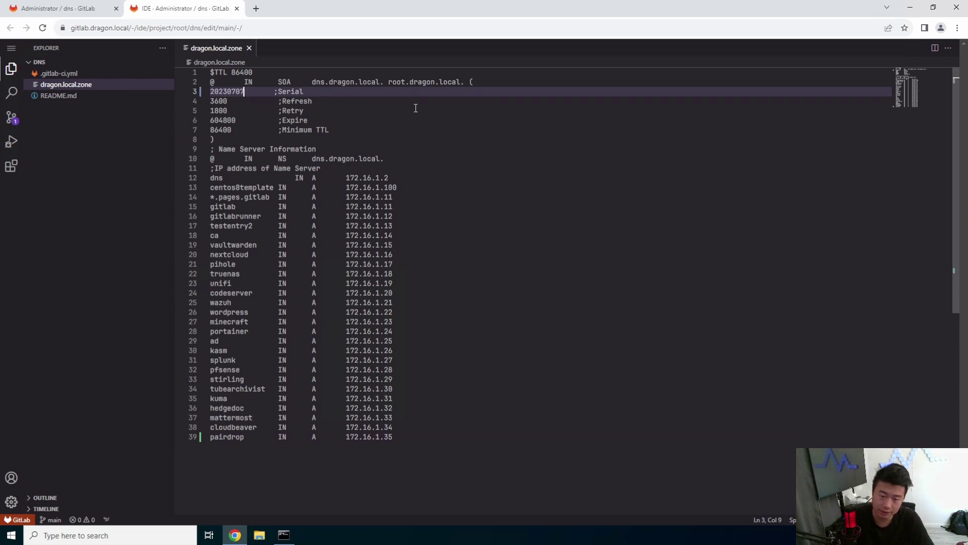
type("9")
Enter 'pairdrop' as the commit message in Source Control.
left_click(536, 196)
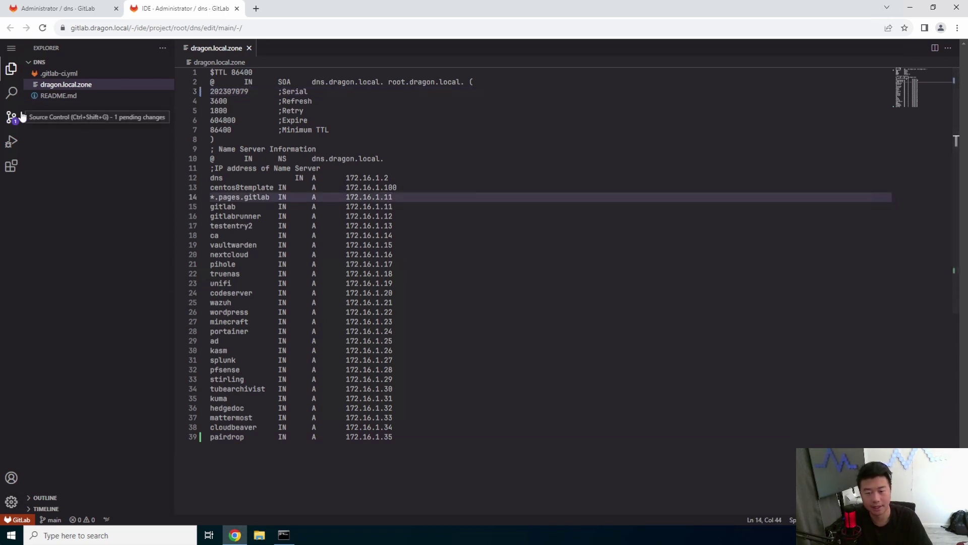
left_click(11, 117)
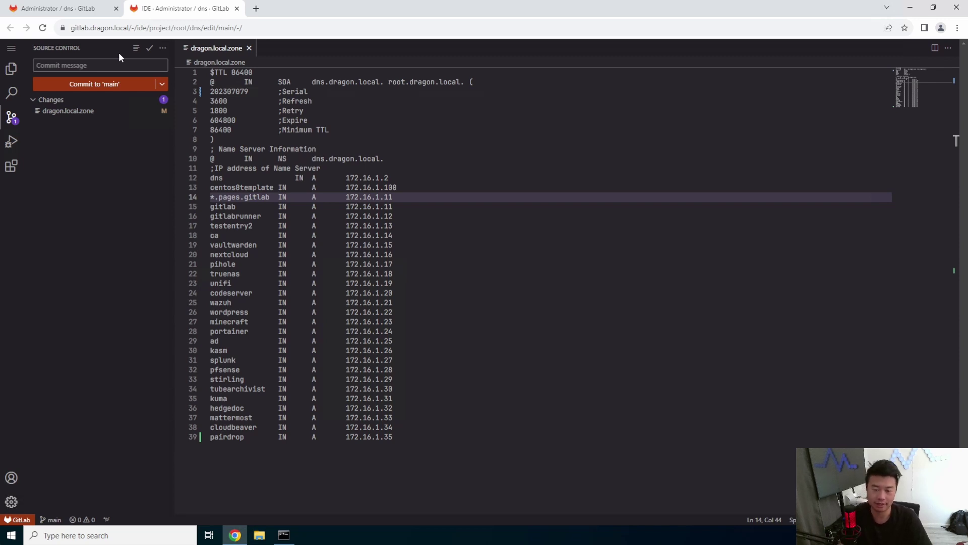
type("pairdrop")
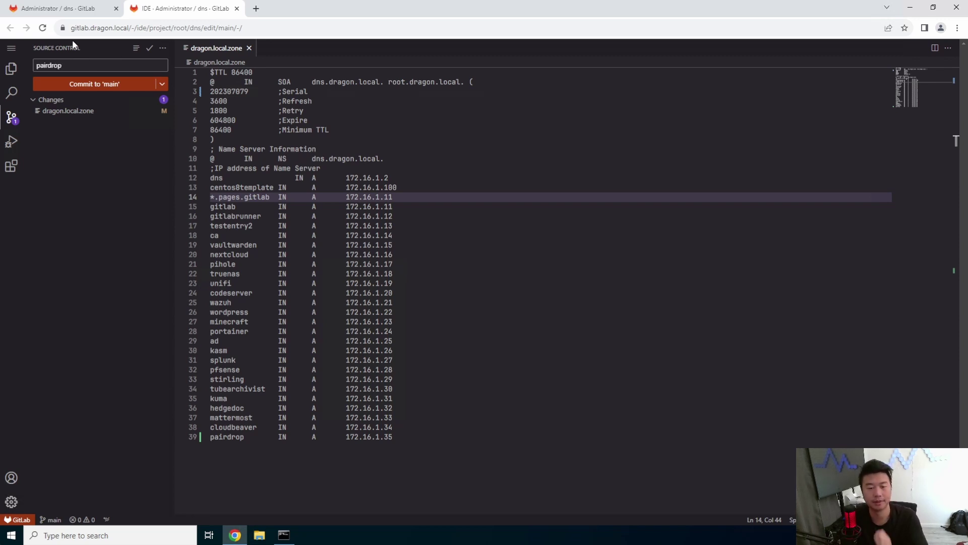
Search 'pairdrop github' in a new tab and browse the PairDrop README.
left_click(256, 9)
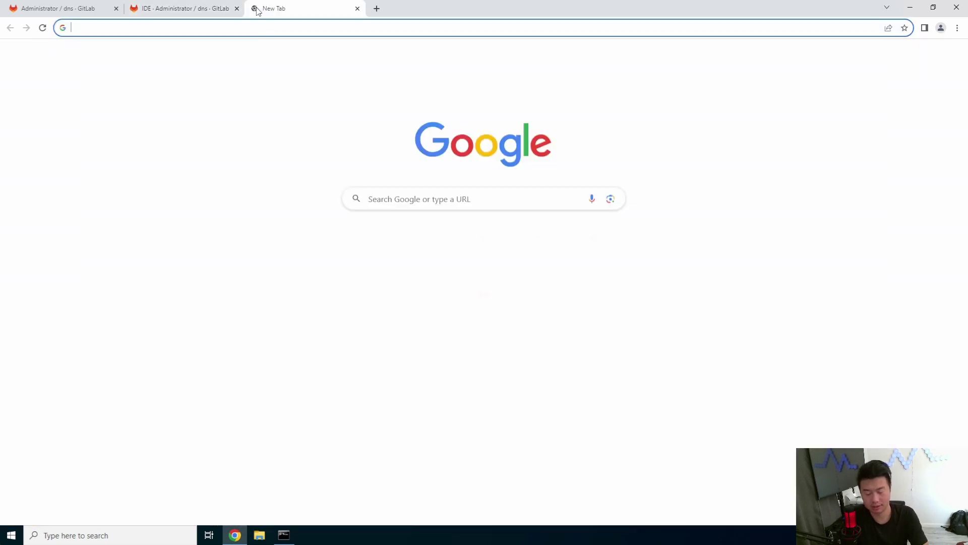
type("pairdrop git")
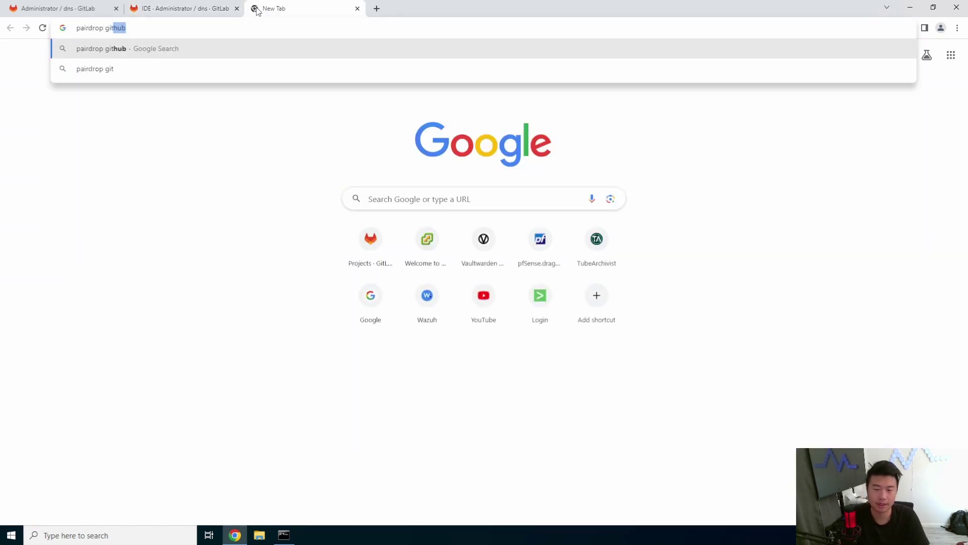
type("hub")
key("Return")
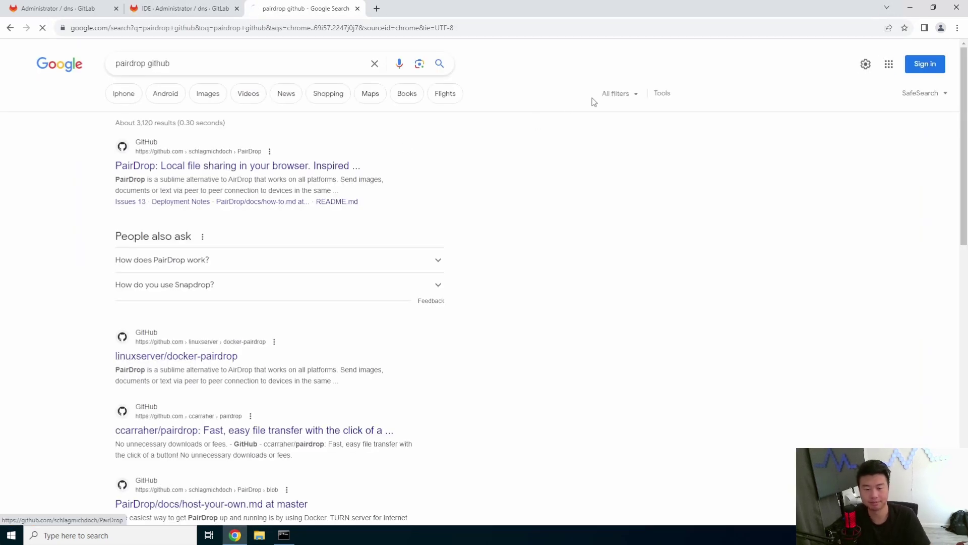
scroll(282, 208, "down", 5)
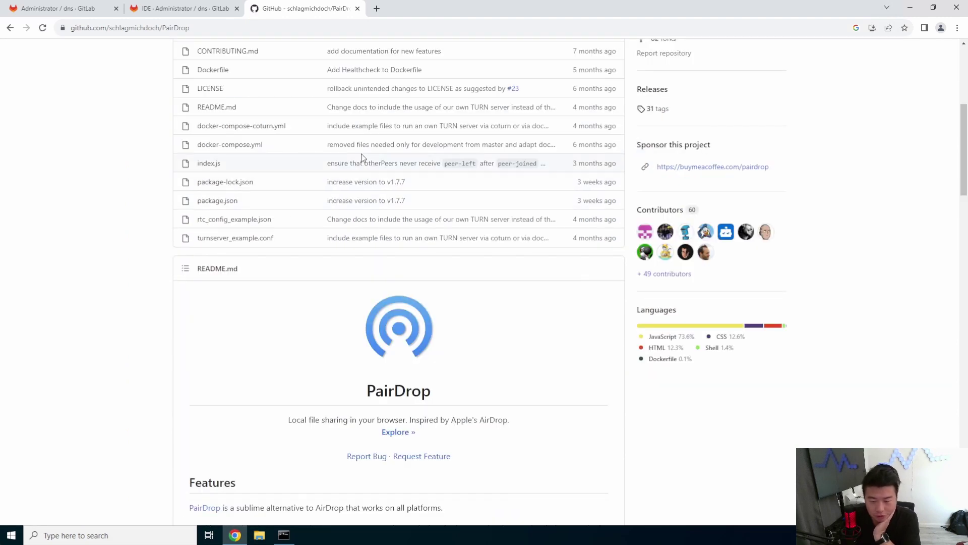
scroll(365, 207, "down", 4)
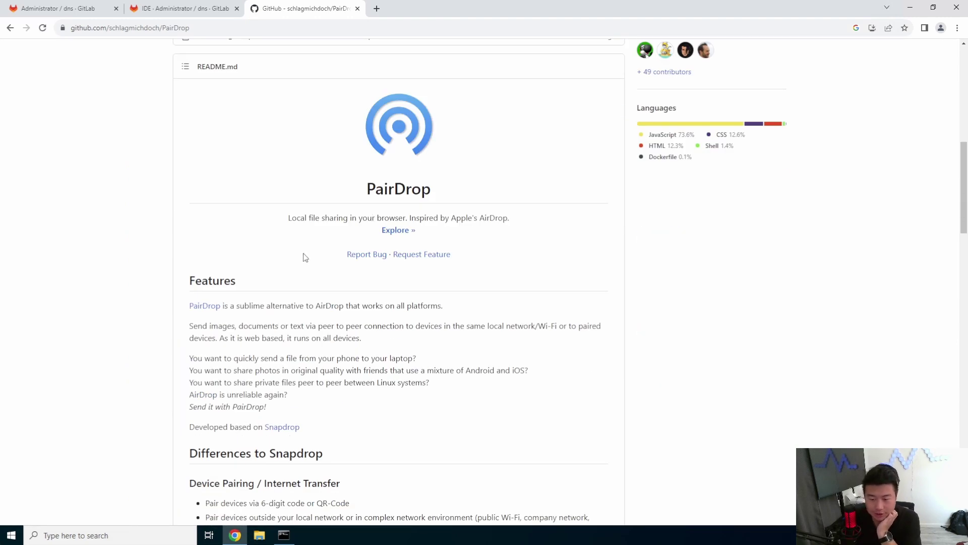
scroll(303, 252, "down", 2)
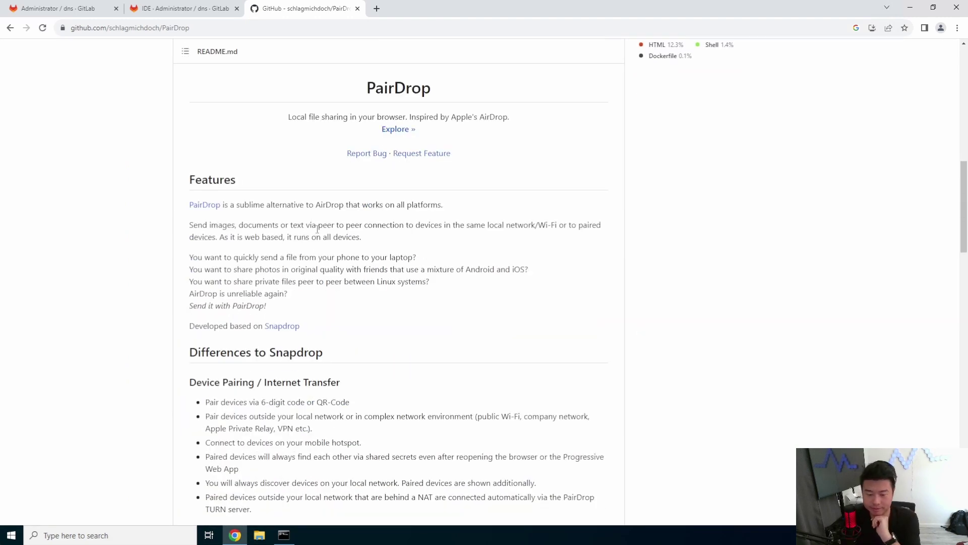
scroll(315, 242, "down", 4)
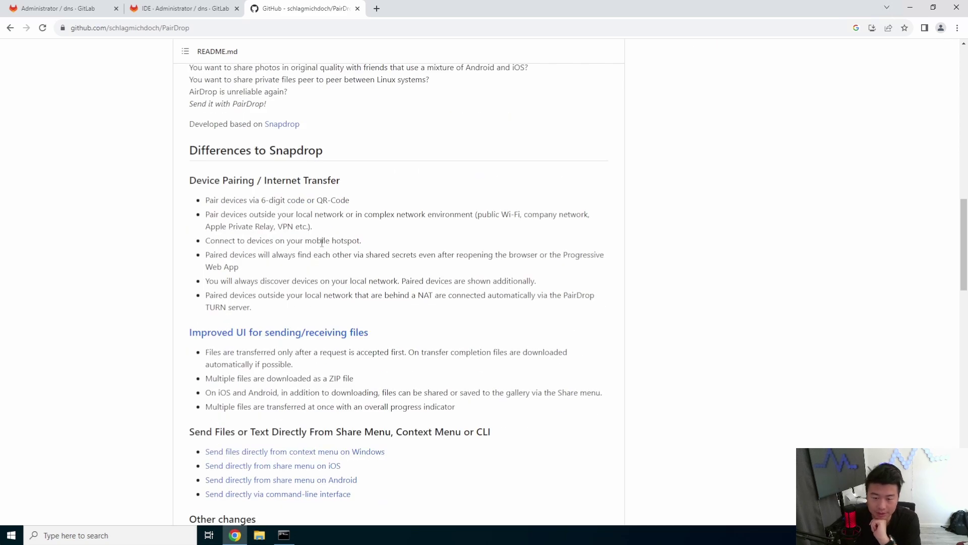
scroll(321, 243, "down", 1)
scroll(322, 242, "down", 18)
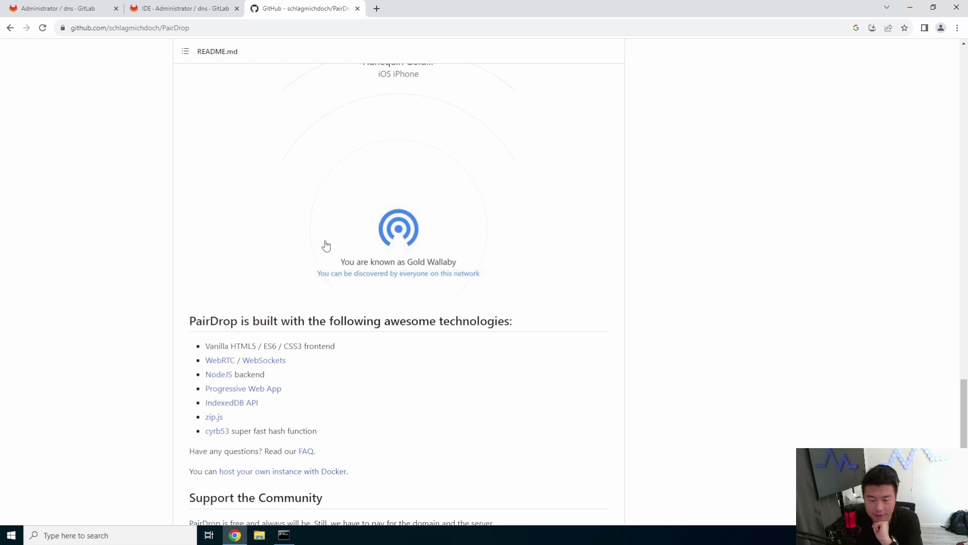
scroll(326, 244, "down", 5)
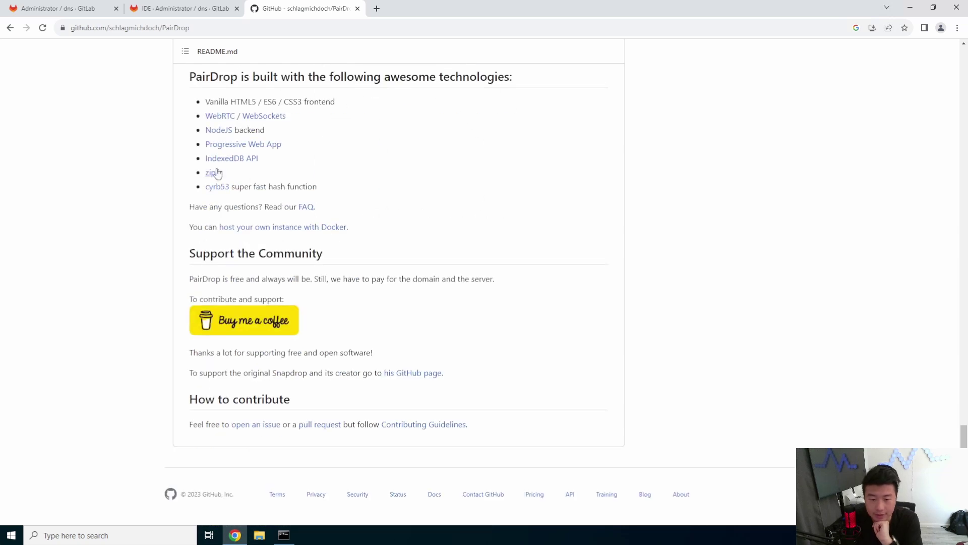
scroll(403, 202, "up", 2)
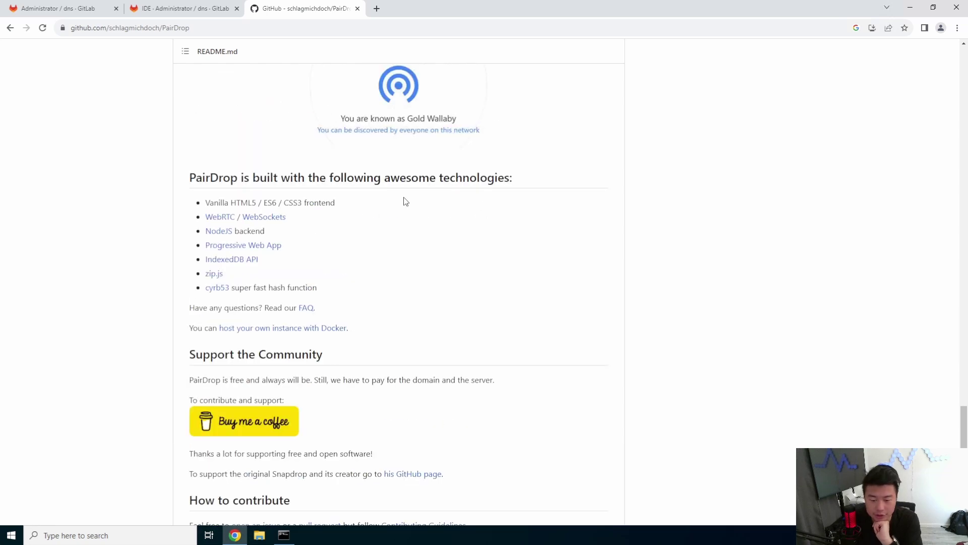
scroll(406, 202, "up", 14)
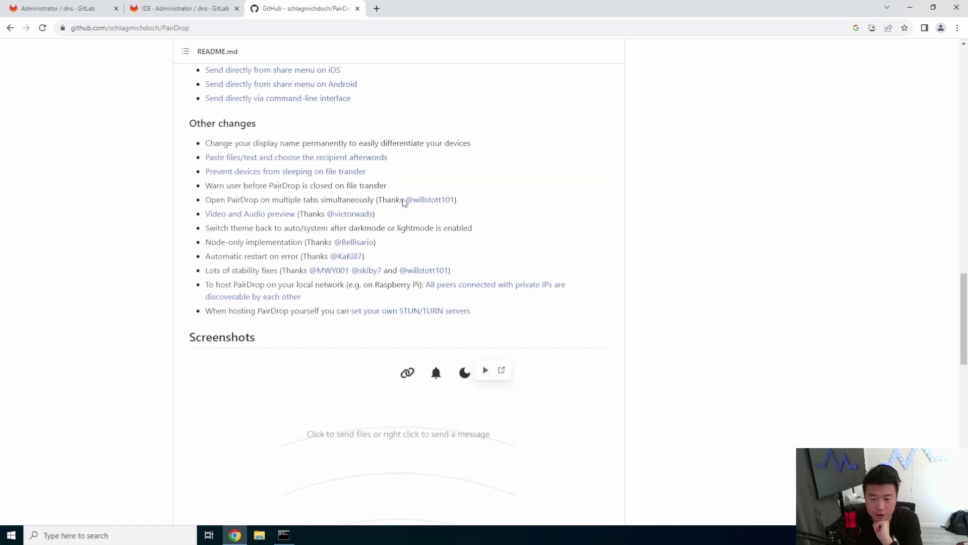
scroll(403, 202, "up", 5)
Find 'docker' in the README and open the host-your-own-instance guide.
key("ctrl+f")
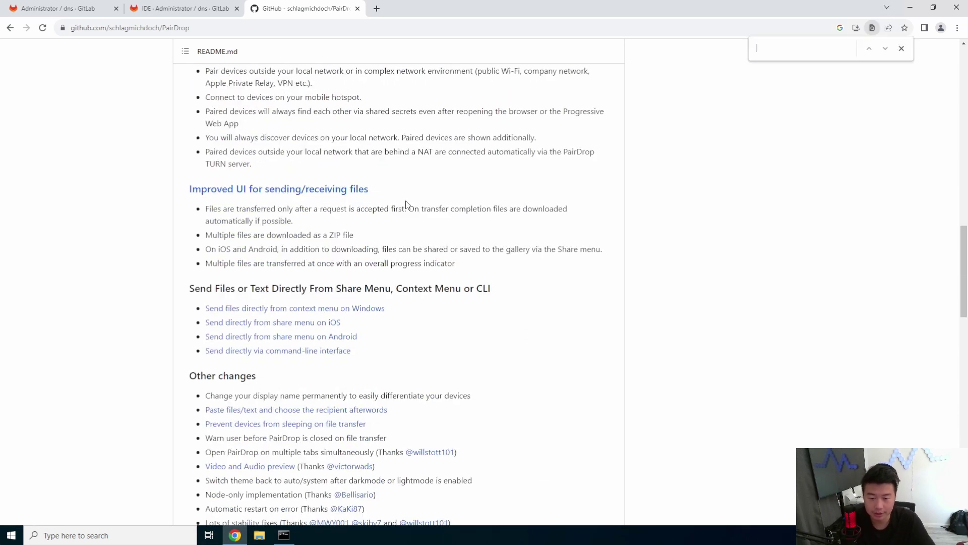
type("docker")
key("Return")
key("Return")
key("Return")
key("Return")
key("Return")
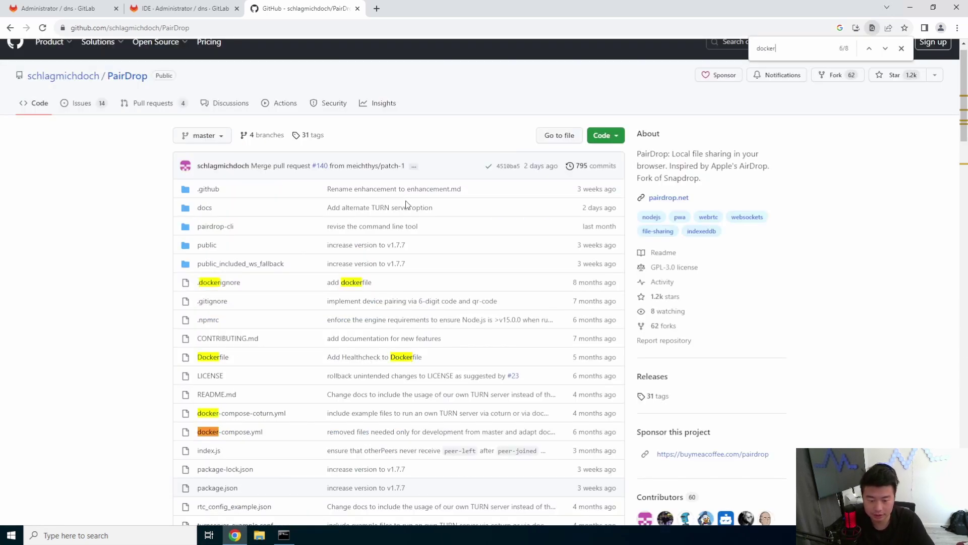
key("Return")
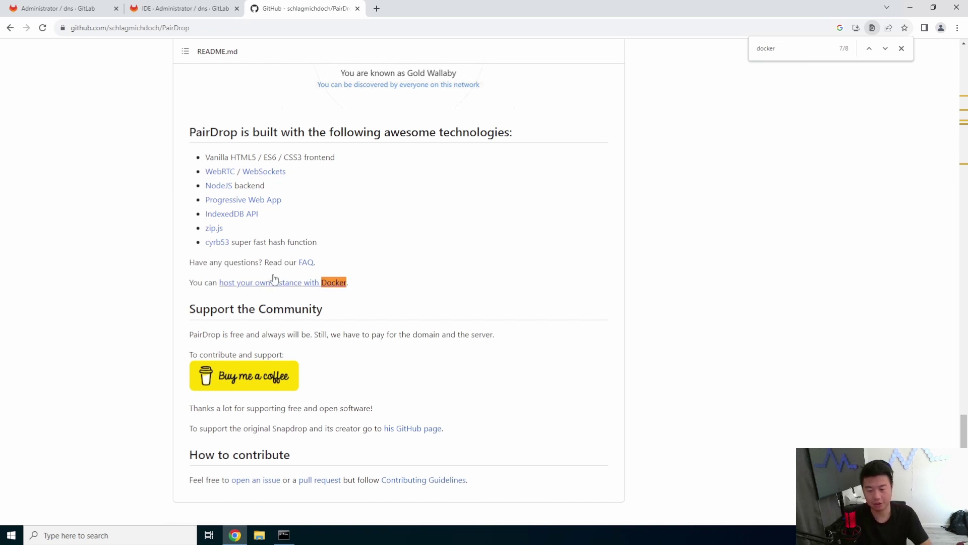
left_click(238, 283)
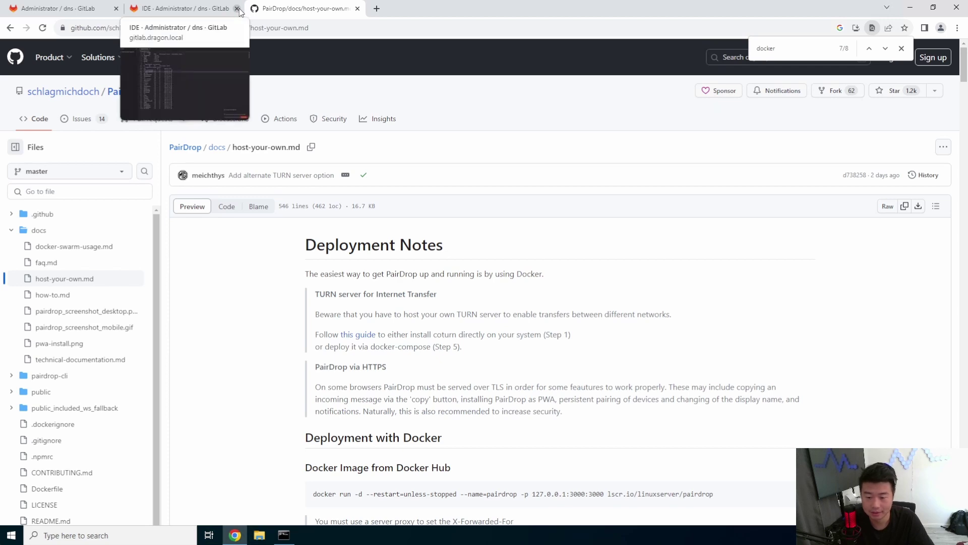
Scroll to Deployment with Docker Compose and copy the example docker-compose file.
scroll(459, 264, "down", 2)
scroll(544, 386, "down", 18)
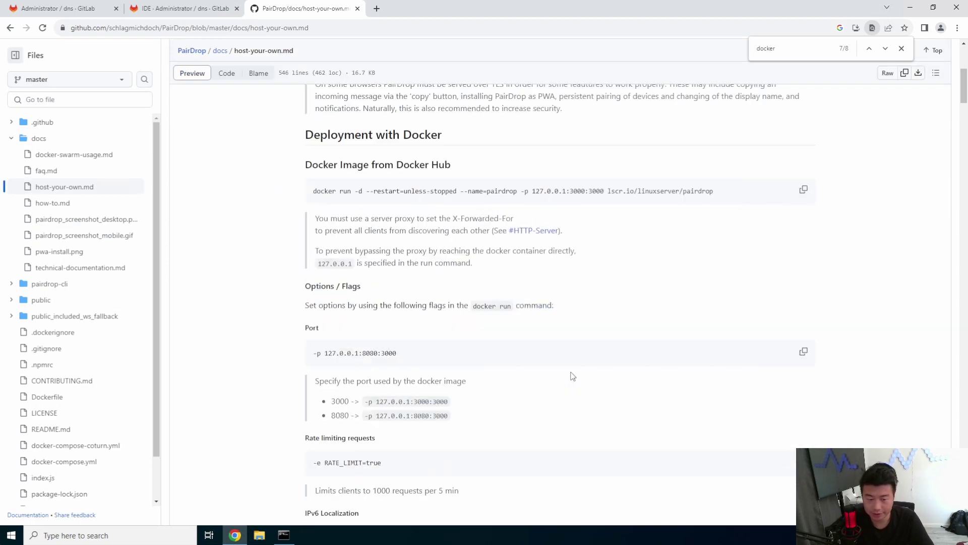
scroll(565, 358, "down", 14)
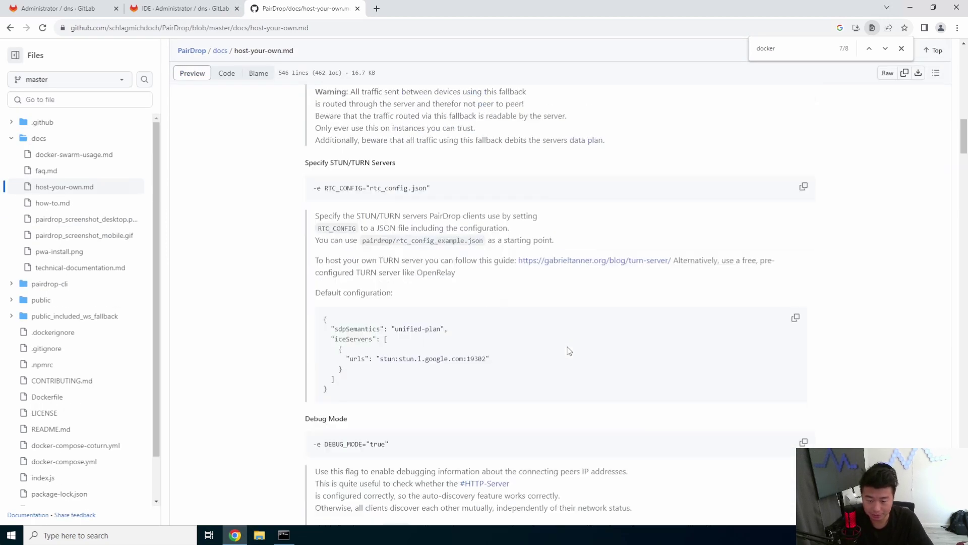
scroll(590, 333, "down", 9)
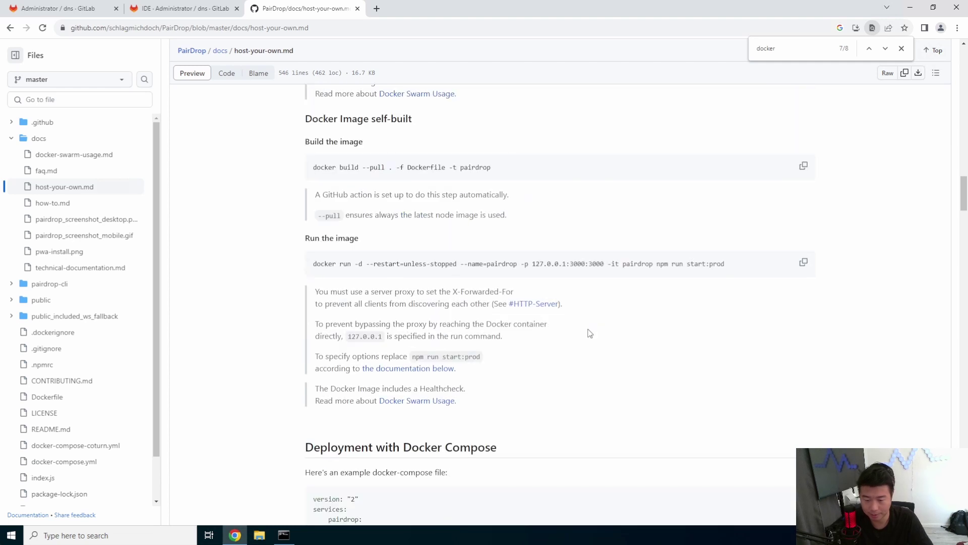
left_click_drag(532, 319, 521, 322)
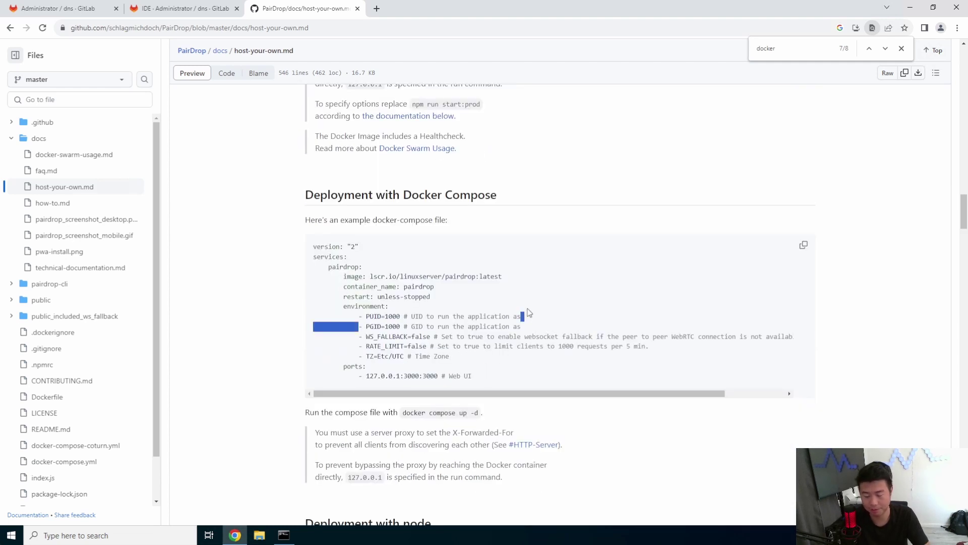
left_click(534, 373)
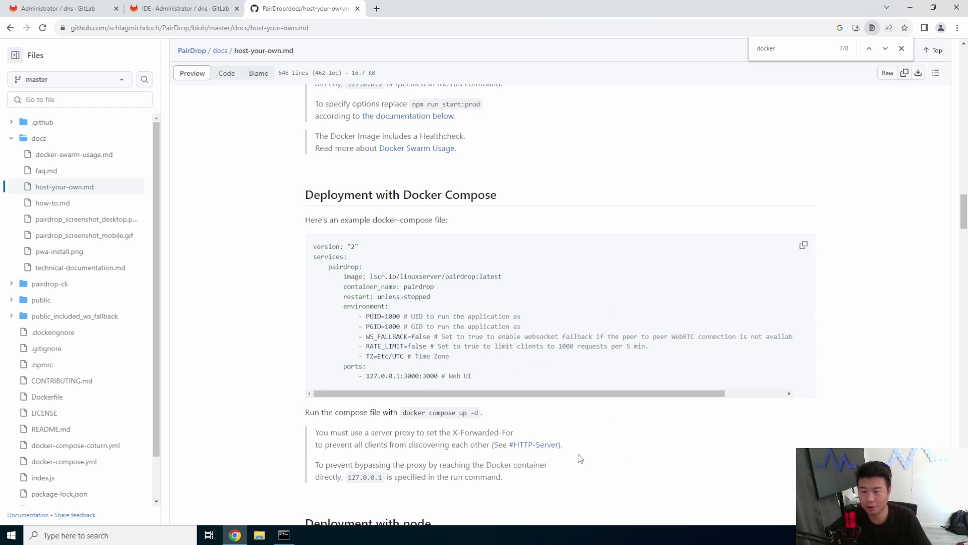
left_click(902, 48)
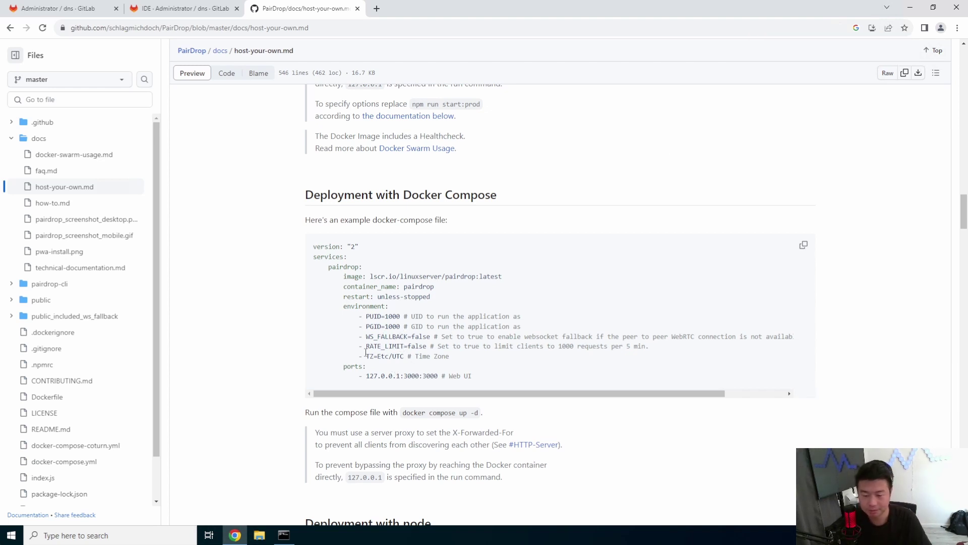
left_click_drag(367, 376, 403, 376)
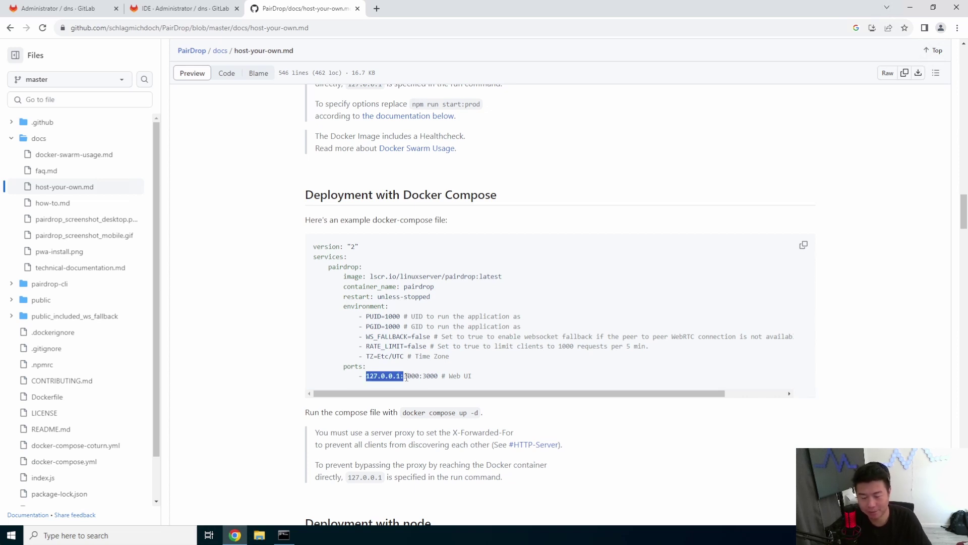
left_click(461, 369)
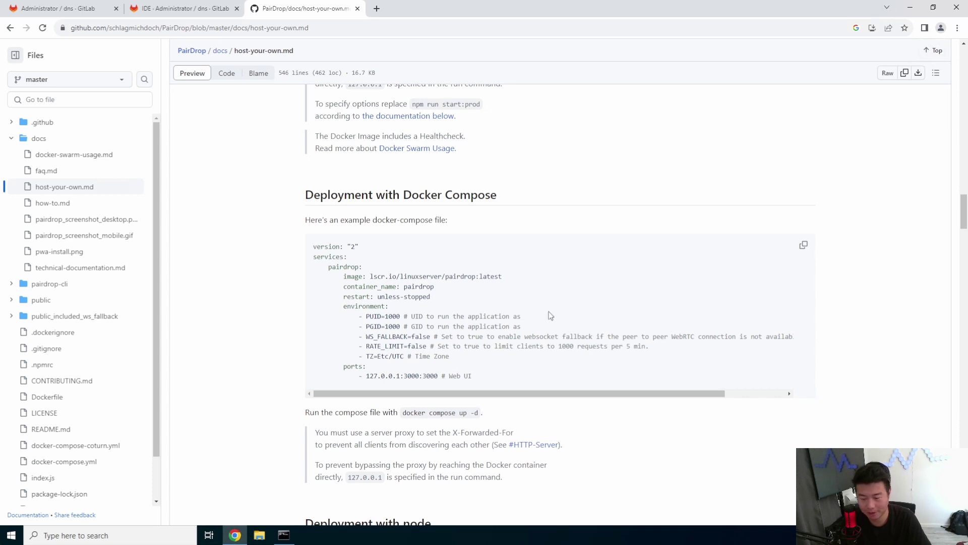
left_click(803, 245)
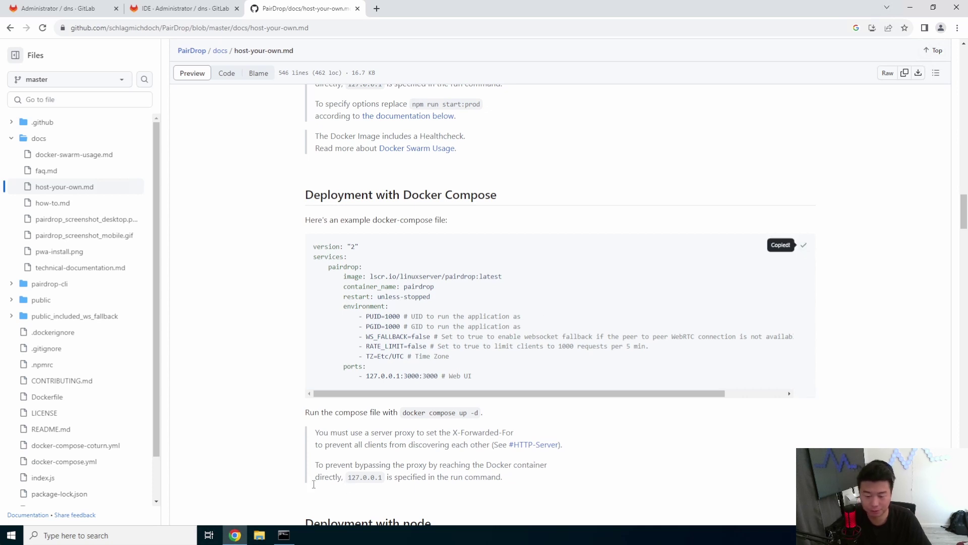
Check the finished Docker install in the SSH terminal, review the guide, then refocus the terminal.
left_click(286, 536)
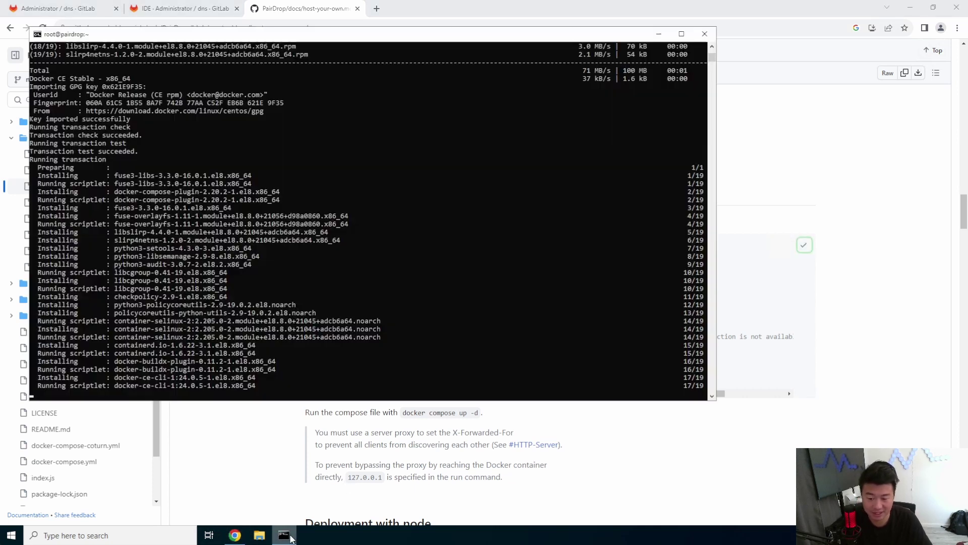
left_click(873, 319)
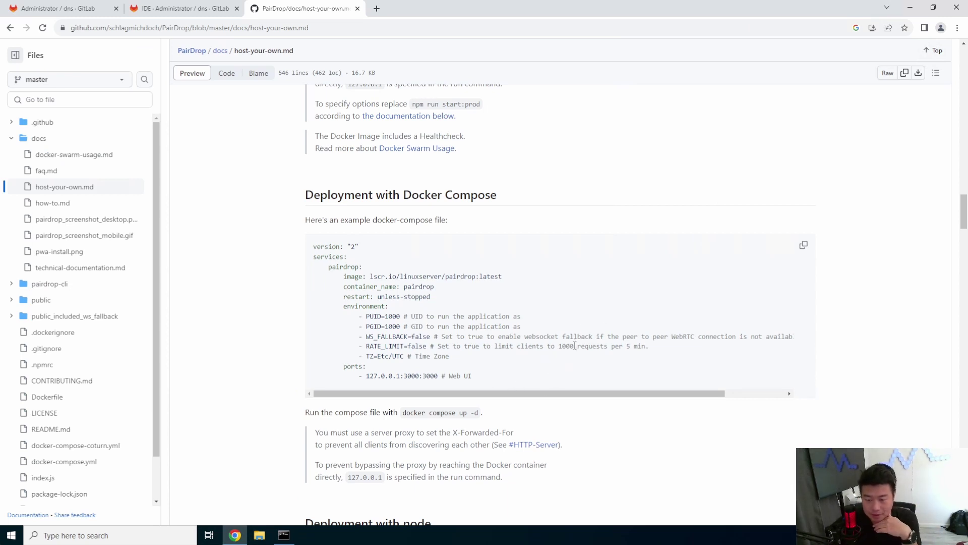
scroll(578, 345, "down", 1)
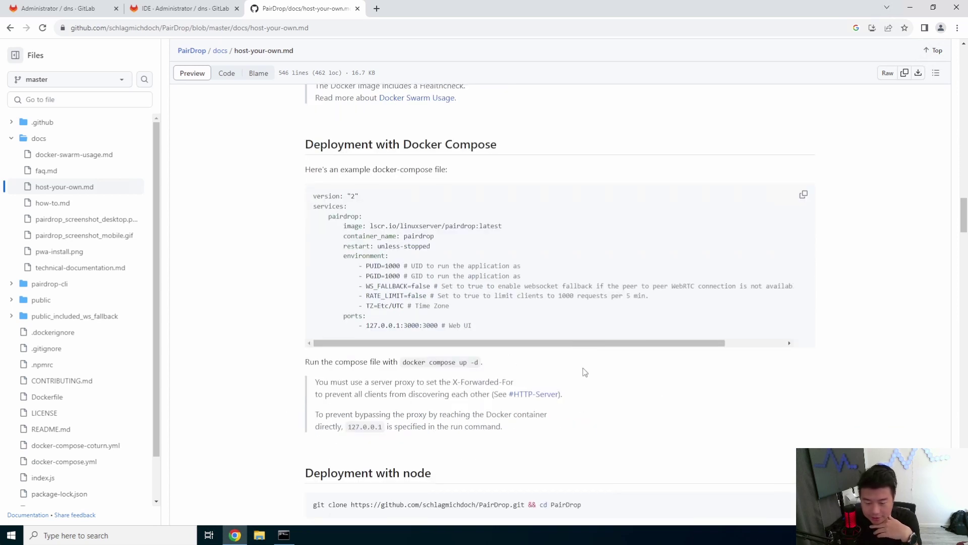
scroll(583, 371, "down", 2)
scroll(582, 369, "up", 3)
scroll(575, 376, "down", 1)
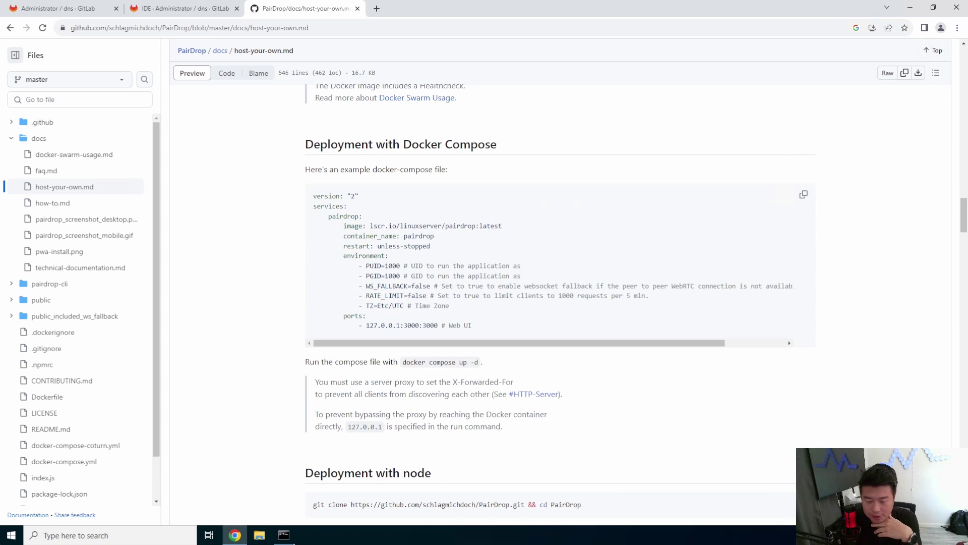
left_click(284, 534)
left_click(415, 297)
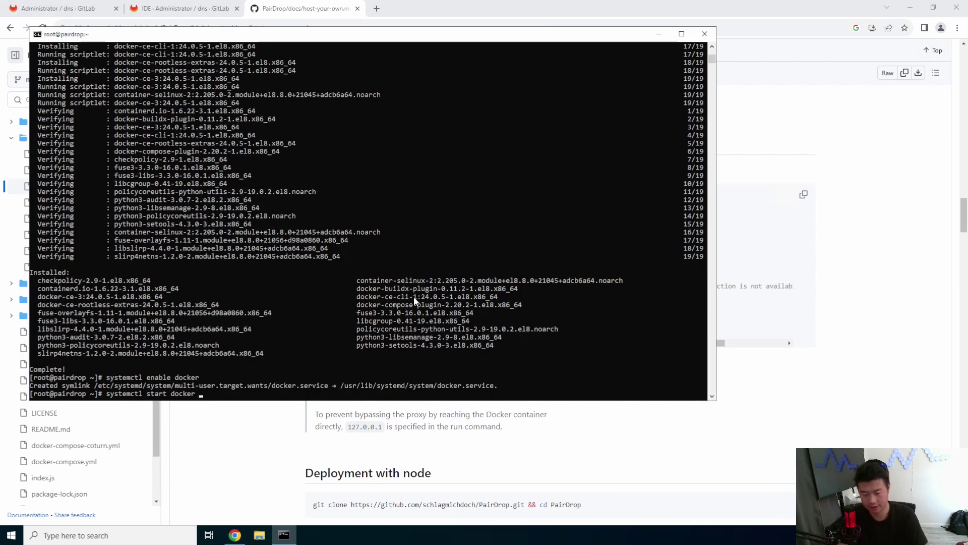
Start the docker service, then install the docker-compose binary via pasted curl and chmod commands.
key("Return")
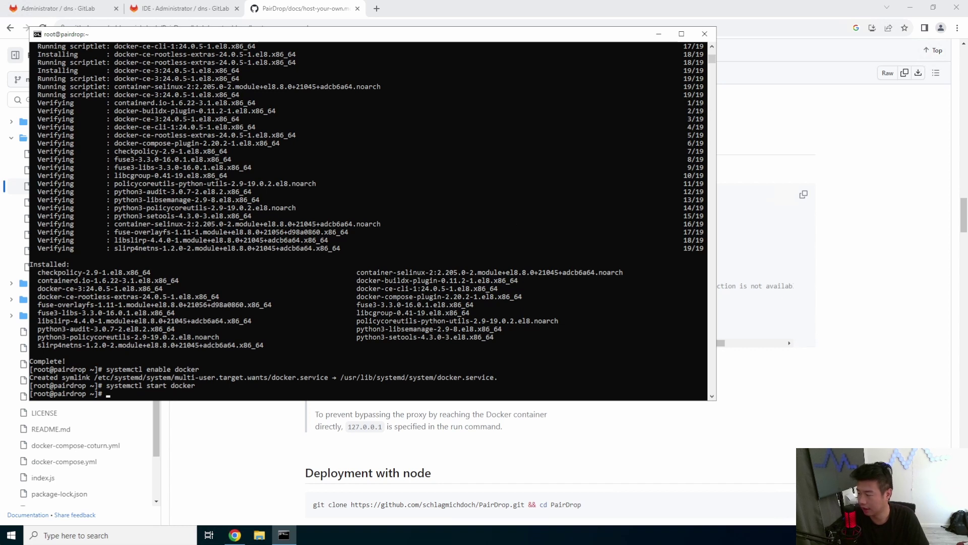
right_click(403, 252)
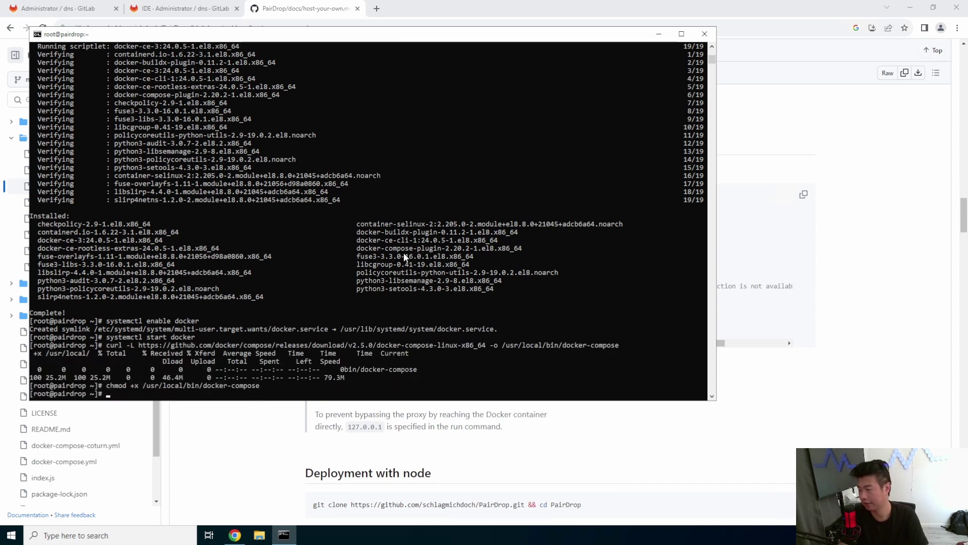
key("ctrl+l")
Create docker-compose.yml in vi and paste the example PairDrop compose configuration.
type("vi docker-compose.yml")
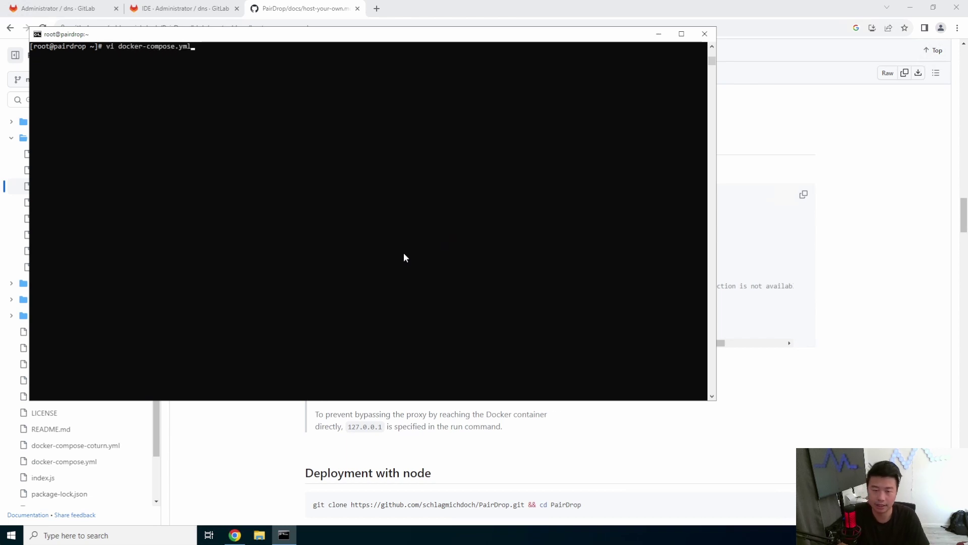
key("Return")
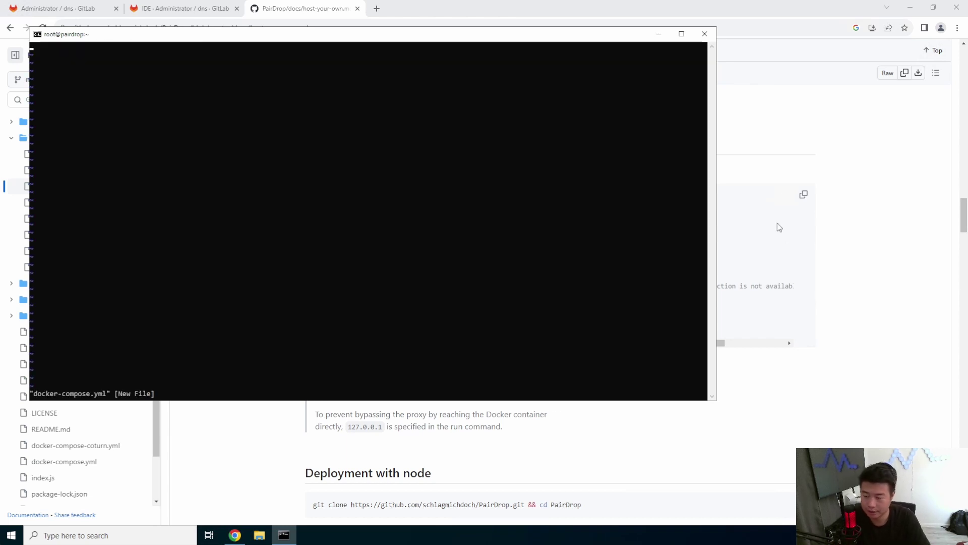
left_click(803, 194)
left_click(283, 535)
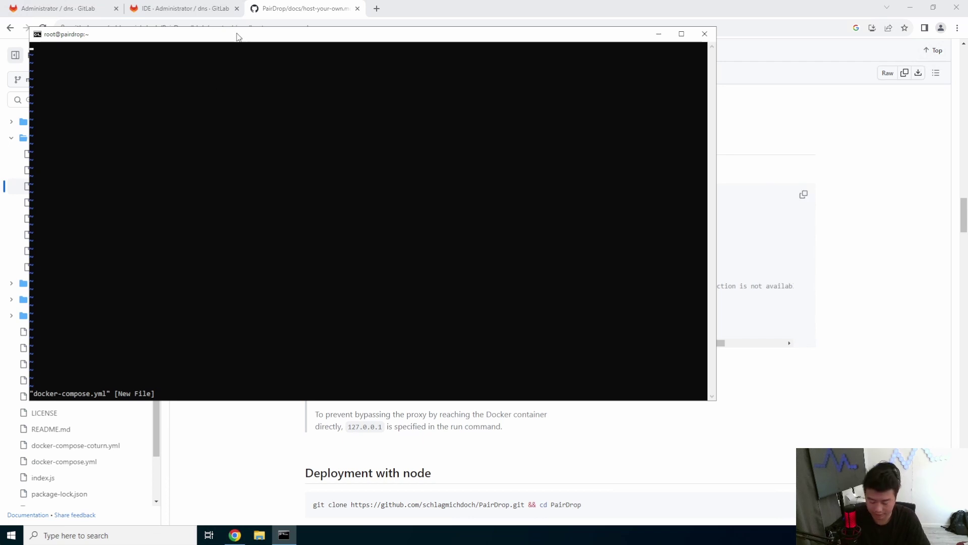
key("i")
right_click(242, 114)
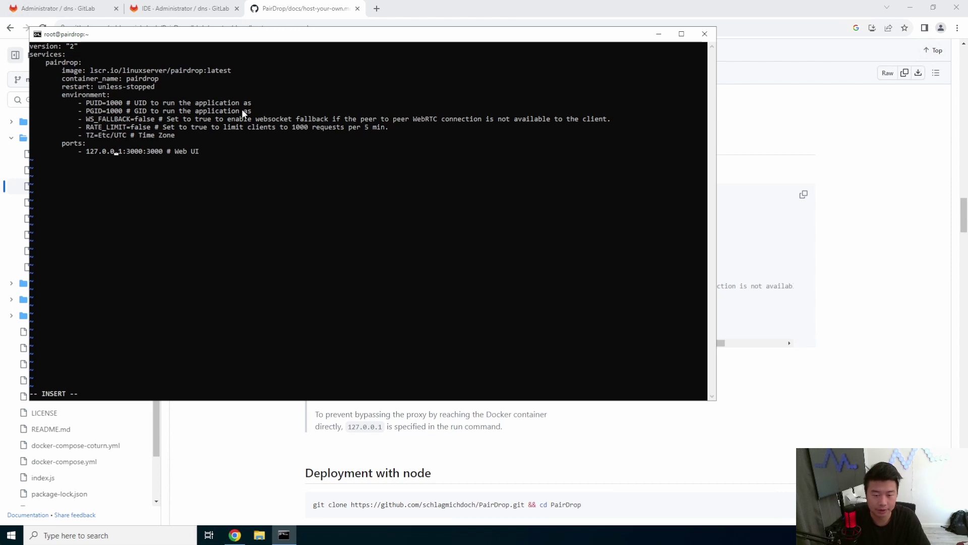
Change the ports mapping to 3000:3000.
key("Right")
key("Right")
key("Right")
key("BackSpace")
key("BackSpace")
key("BackSpace")
key("BackSpace")
key("BackSpace")
key("BackSpace")
key("BackSpace")
key("BackSpace")
key("BackSpace")
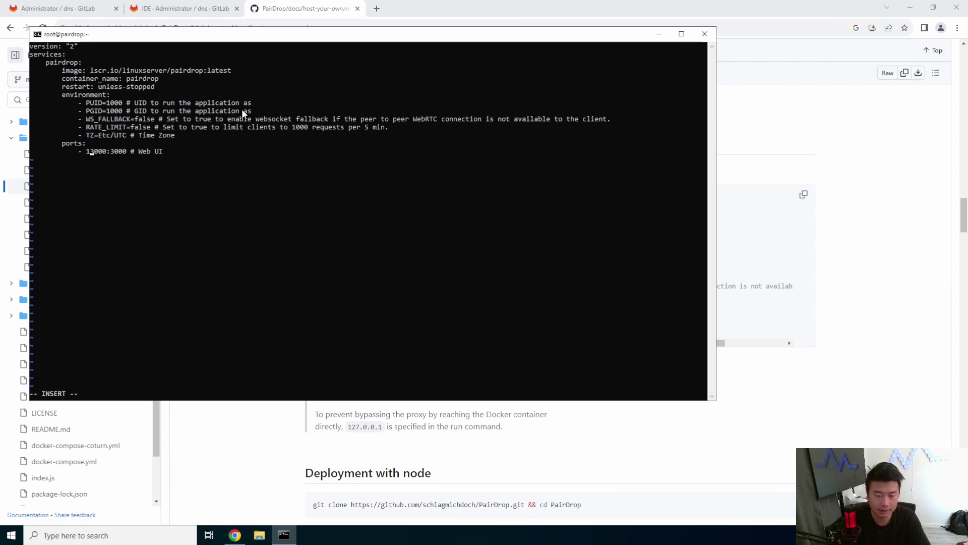
key("BackSpace")
key("Up")
key("Up")
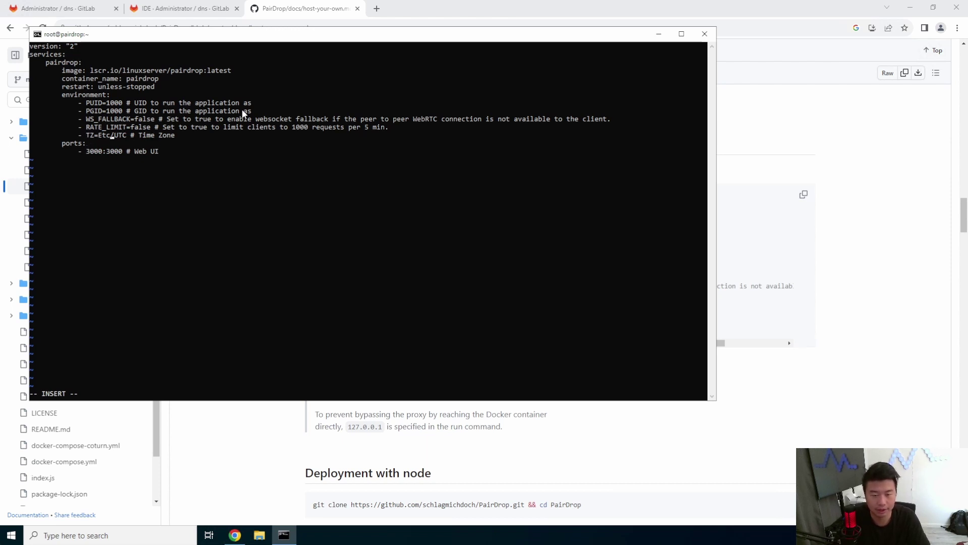
Replace TZ=Etc/UTC with TZ=America/Chicago.
key("Right")
key("Right")
key("Right")
key("Right")
key("Right")
key("Right")
key("Right")
key("Right")
key("Right")
key("Right")
key("BackSpace")
key("BackSpace")
key("BackSpace")
key("BackSpace")
key("BackSpace")
key("BackSpace")
key("BackSpace")
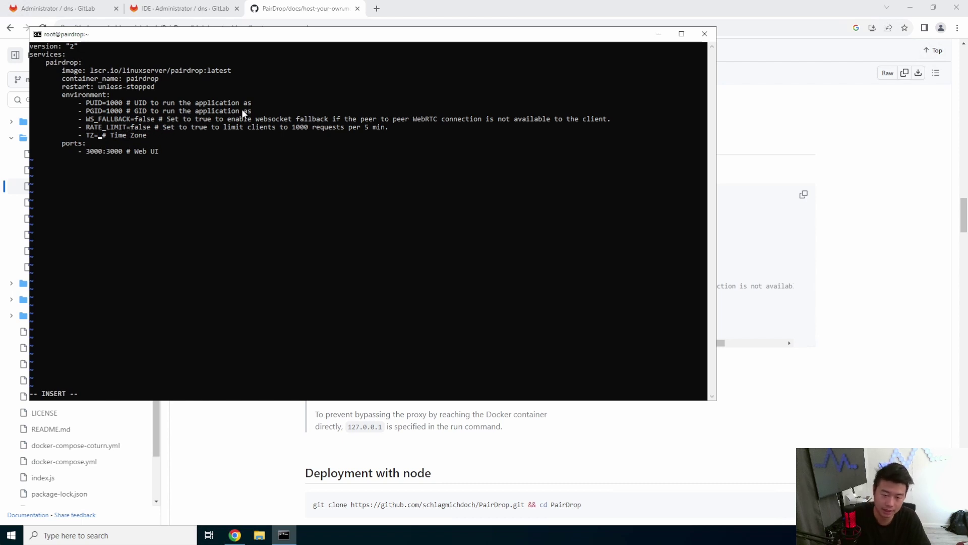
type("America")
key("BackSpace")
key("BackSpace")
key("BackSpace")
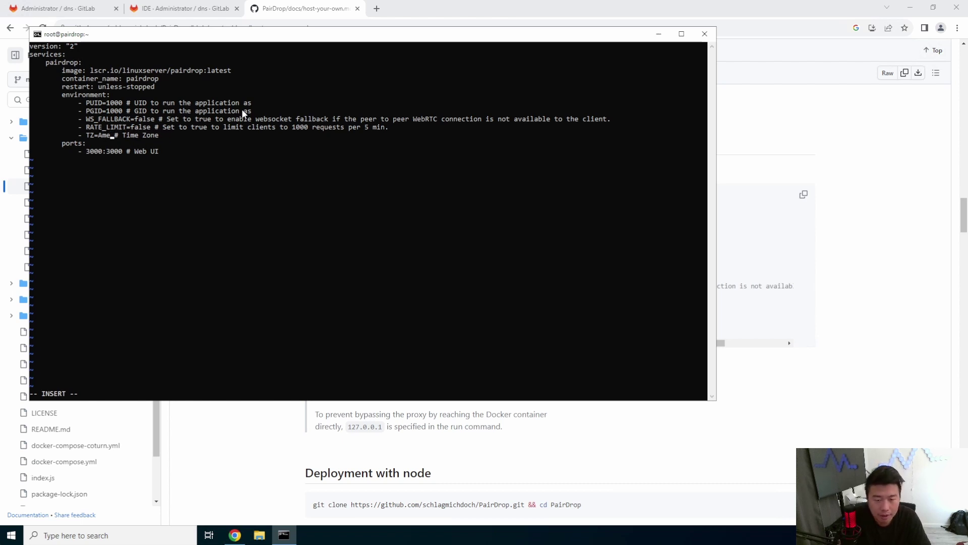
type("ica/Chicago")
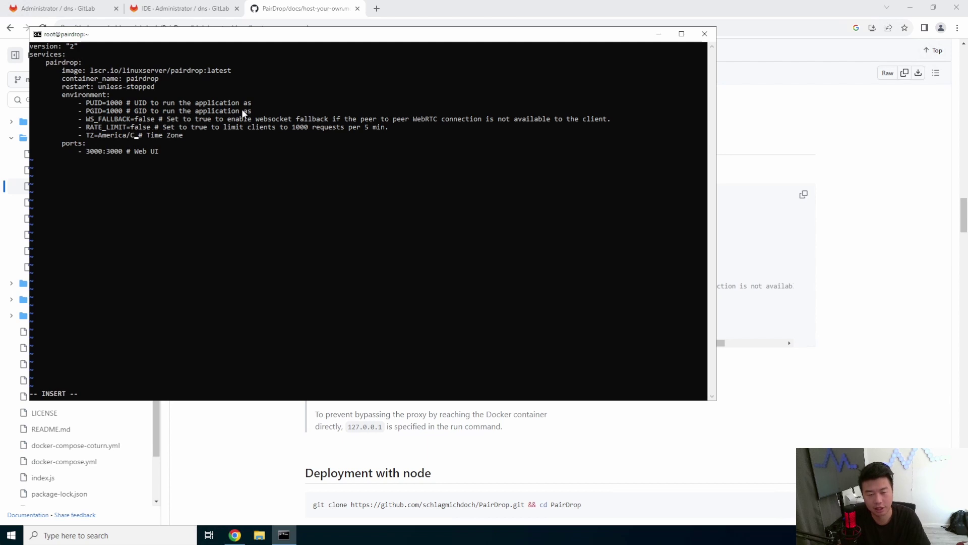
Save docker-compose.yml with :wq and clear the screen.
key("Escape")
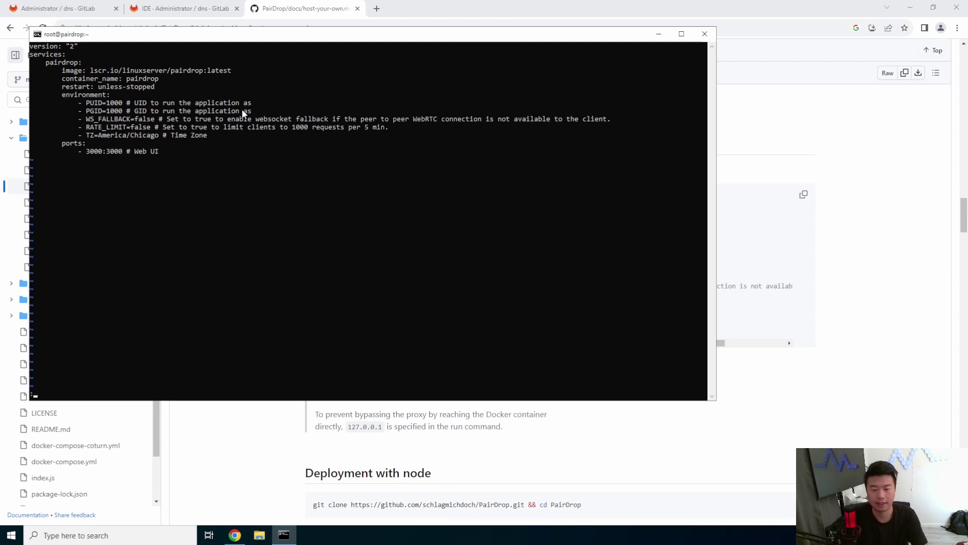
type("wq")
key("Return")
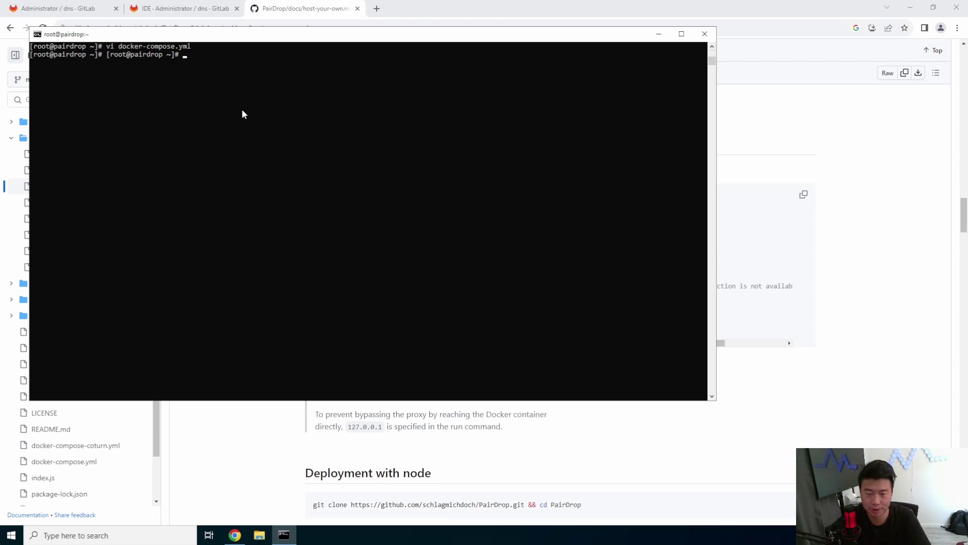
key("ctrl+l")
Run docker compose up -d and confirm the pairdrop container with docker ps -a.
type("docker ")
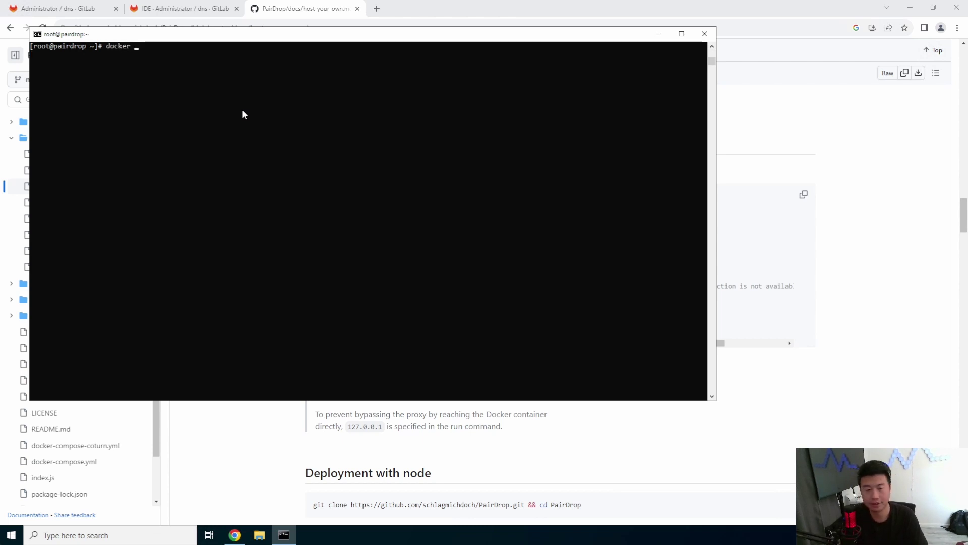
type("compose up -d")
key("Return")
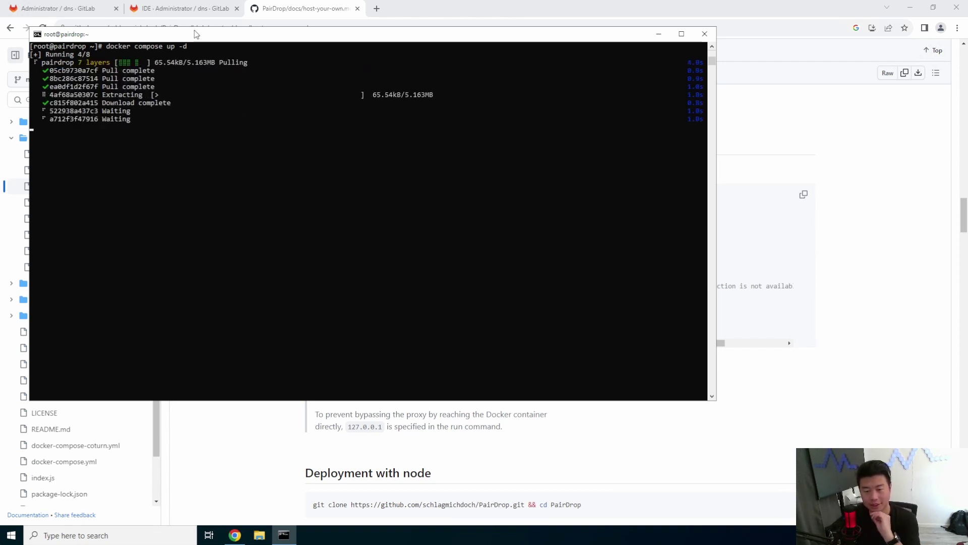
type("l")
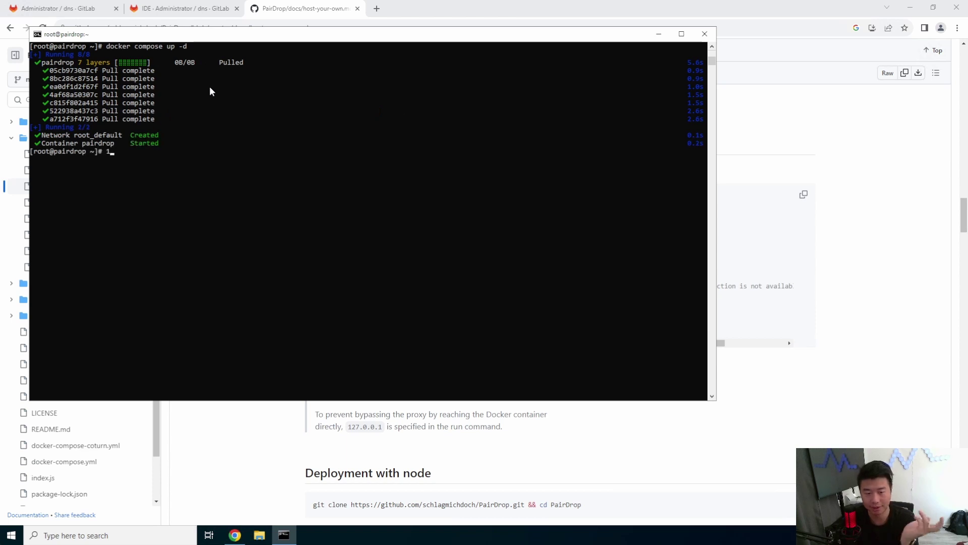
type("do")
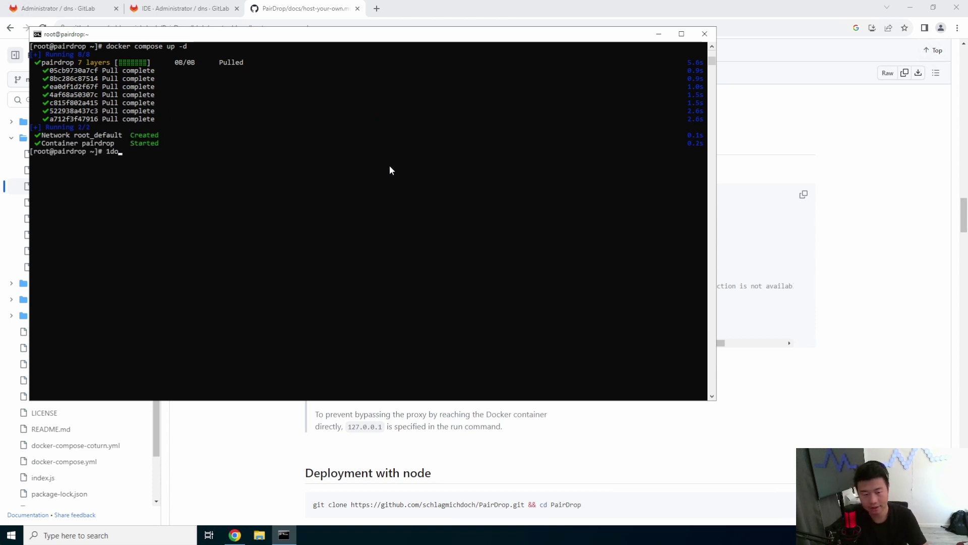
key("BackSpace")
key("BackSpace")
type("docker ")
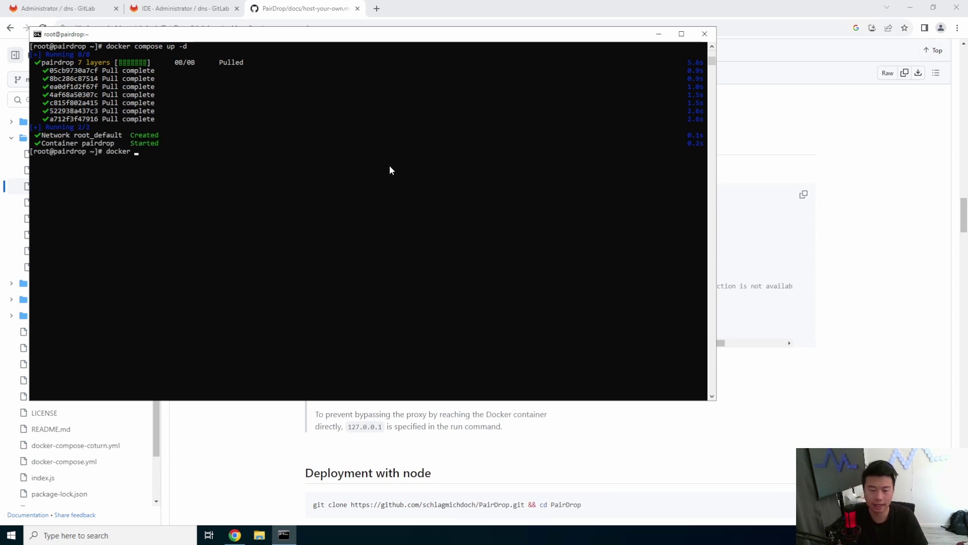
type("-ps -a")
key("Return")
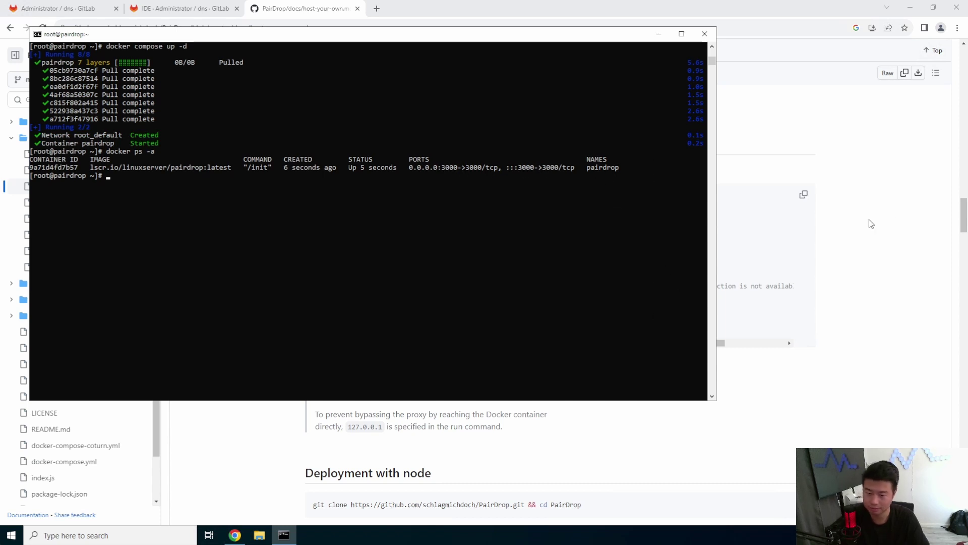
left_click(837, 149)
left_click(377, 3)
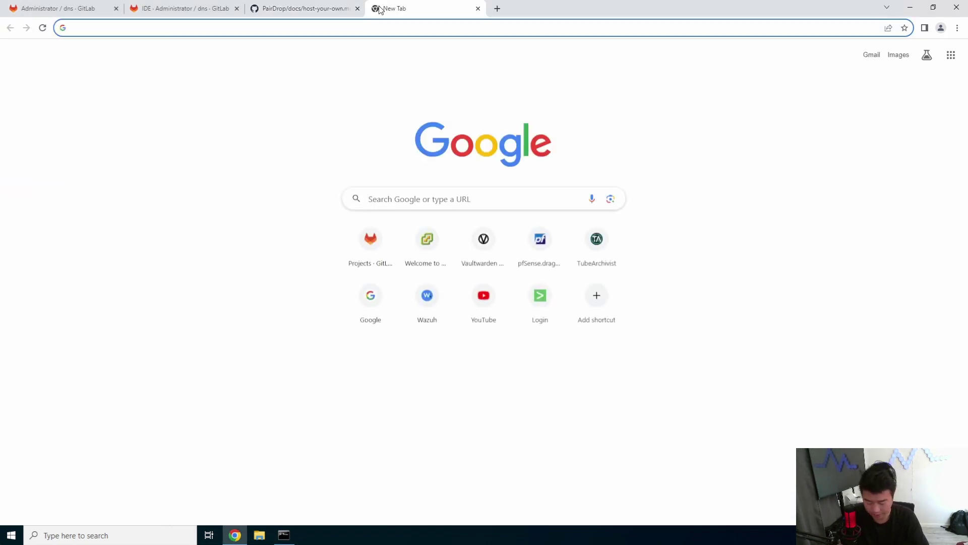
type("http://pa")
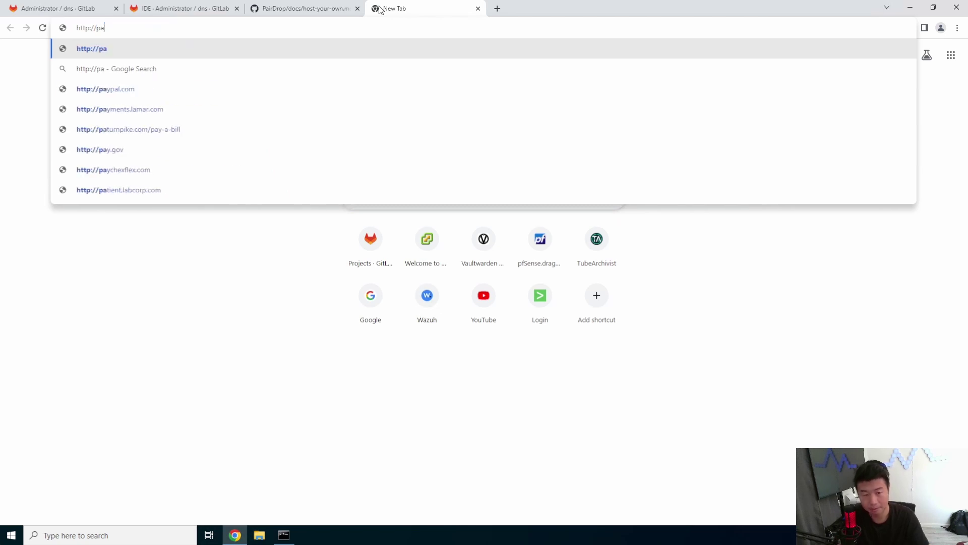
type("irdrop.dragon.local:300")
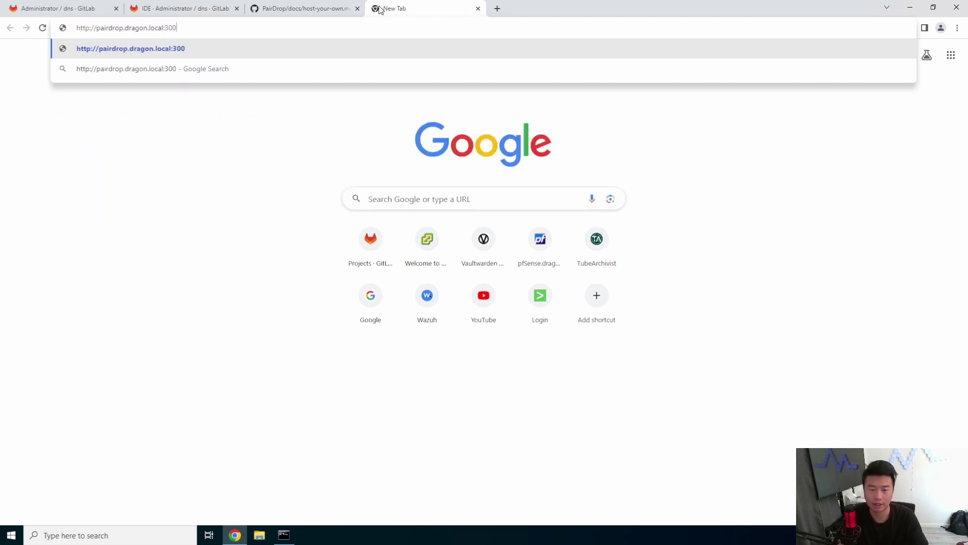
key("Return")
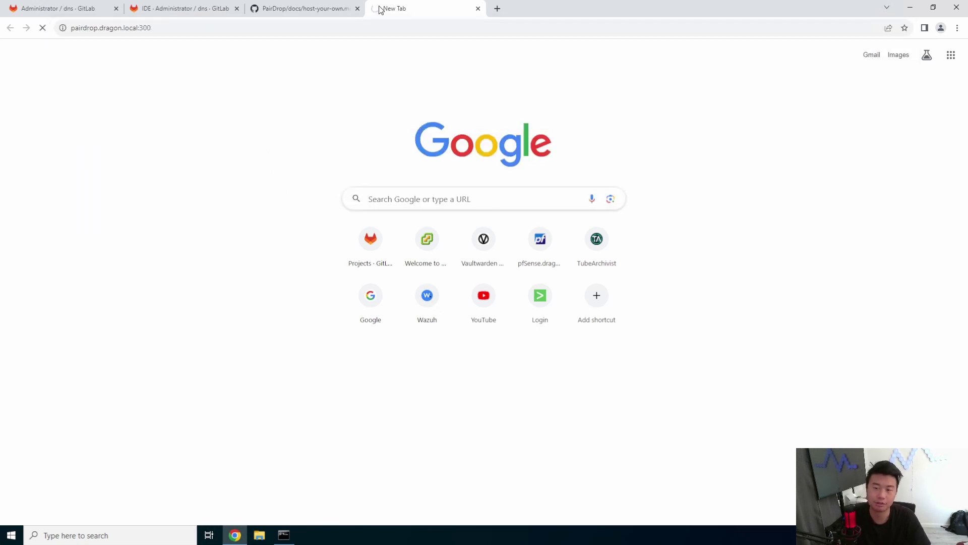
key("ctrl+l")
key("End")
type("0")
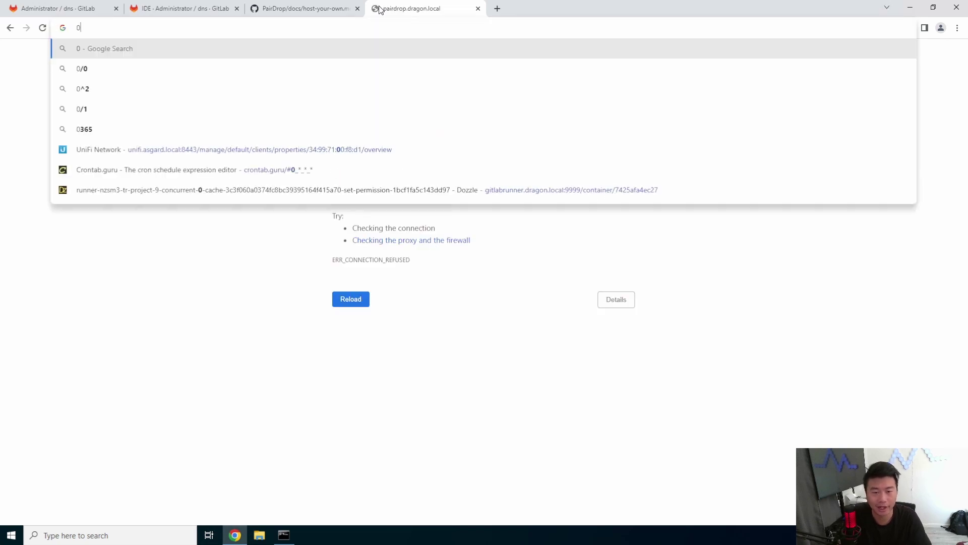
key("Return")
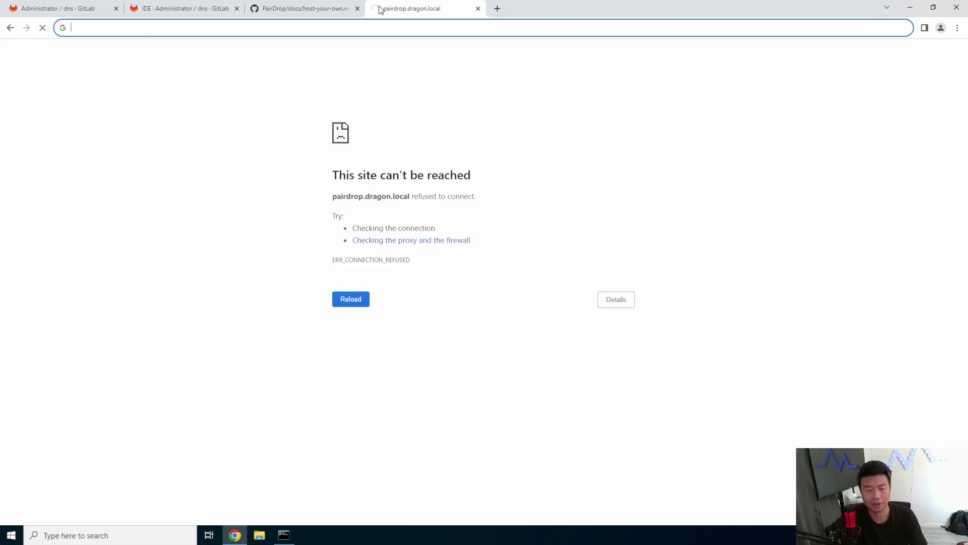
type("http://pai")
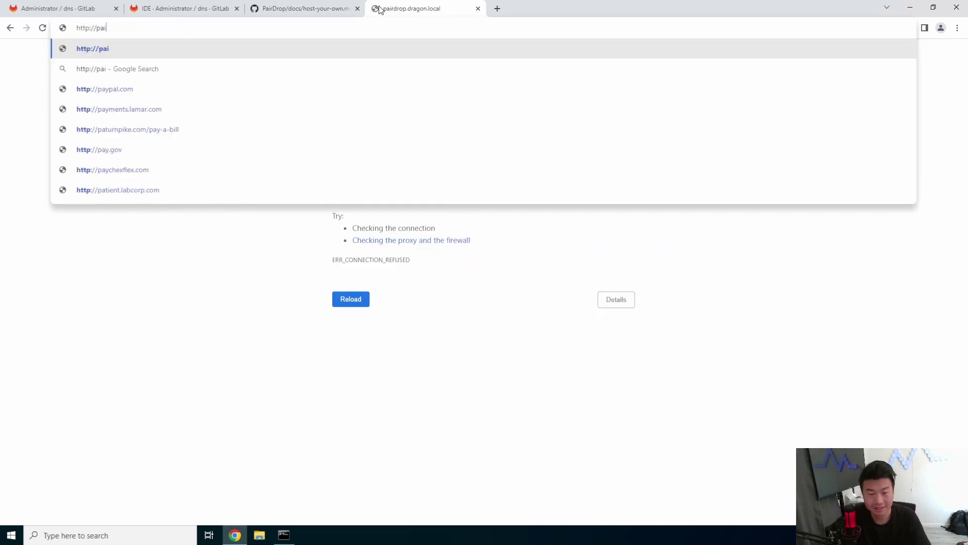
type("rdrop.dragon.local:3000")
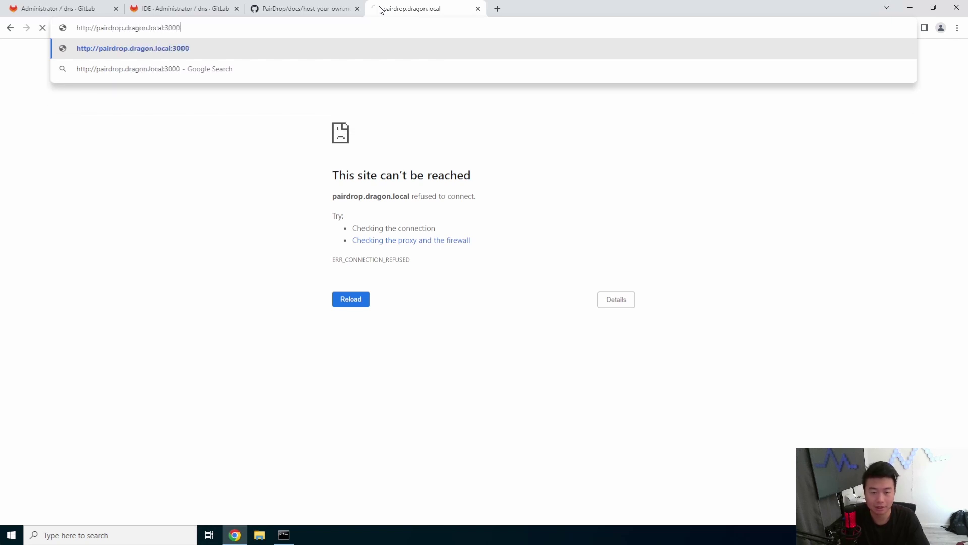
key("Return")
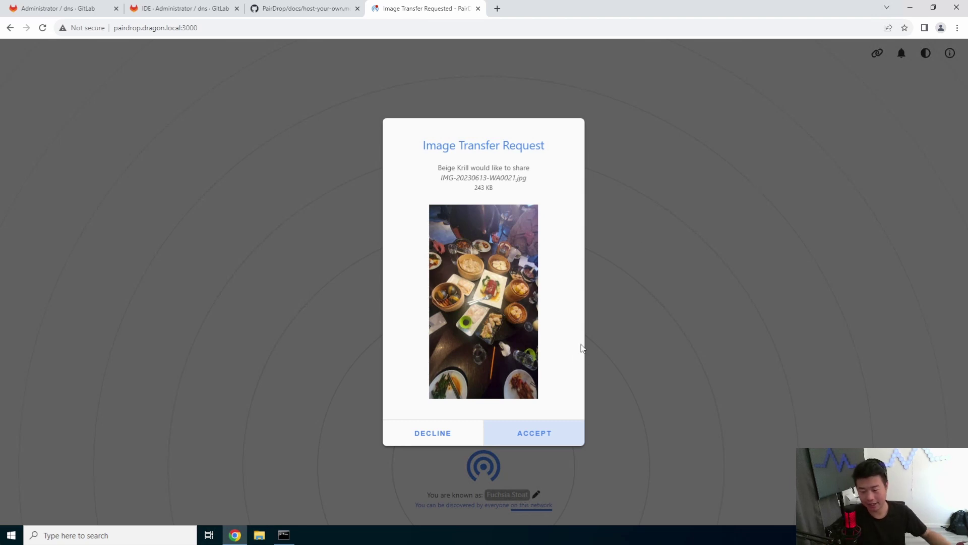
Accept the phone's IMG-20230613-WA0021.jpg transfer and open the downloaded photo.
left_click(542, 429)
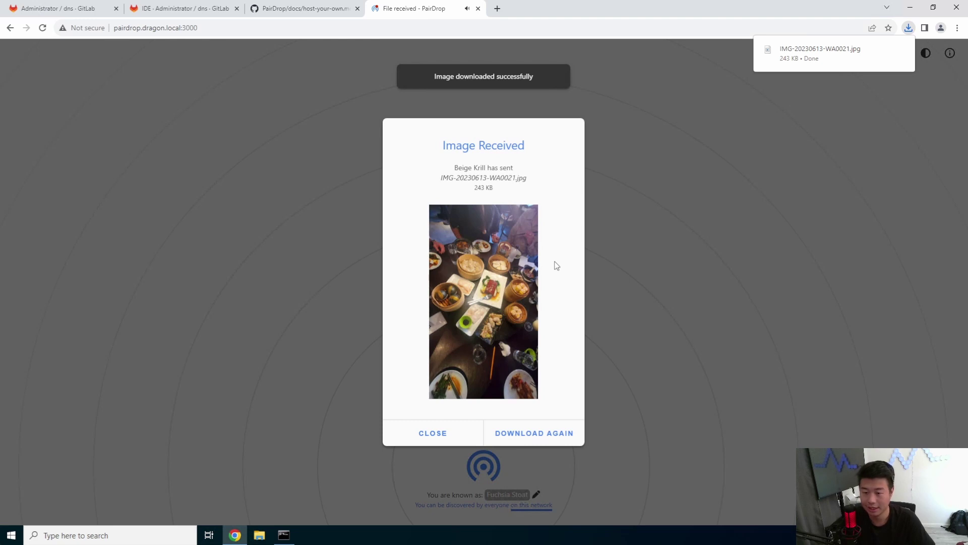
left_click(822, 53)
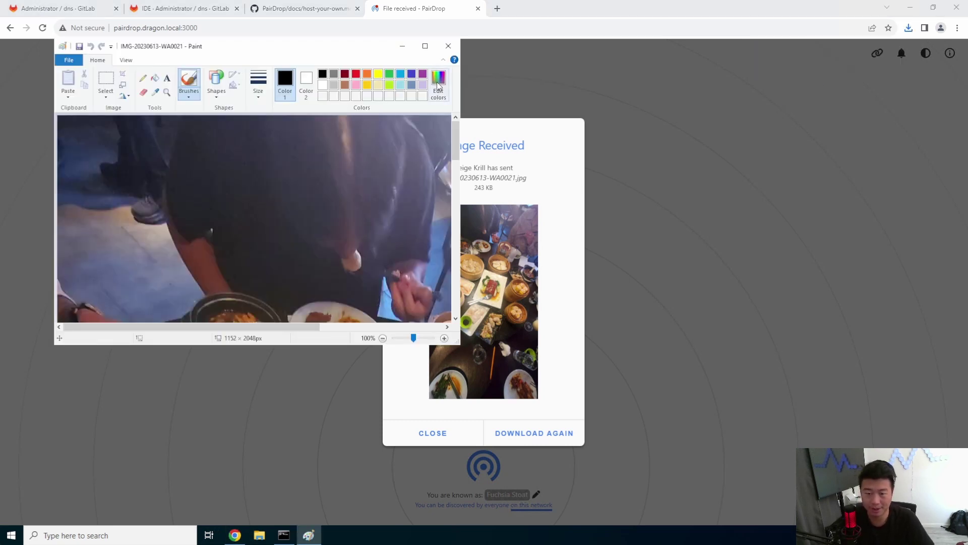
View the dim sum photo maximized in Paint, close Paint, and dismiss the Image Received dialog.
left_click(425, 46)
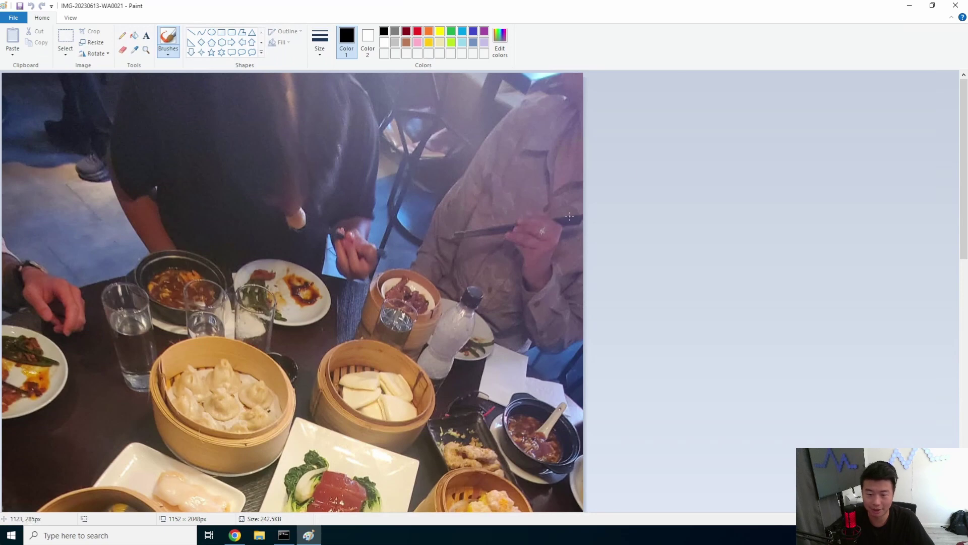
scroll(591, 223, "down", 5)
scroll(595, 226, "up", 2)
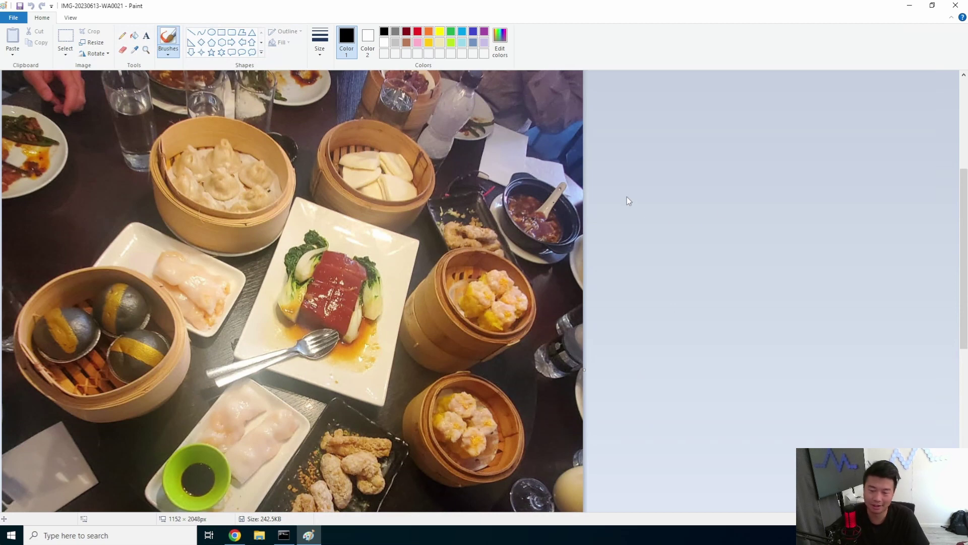
left_click(955, 5)
left_click(443, 431)
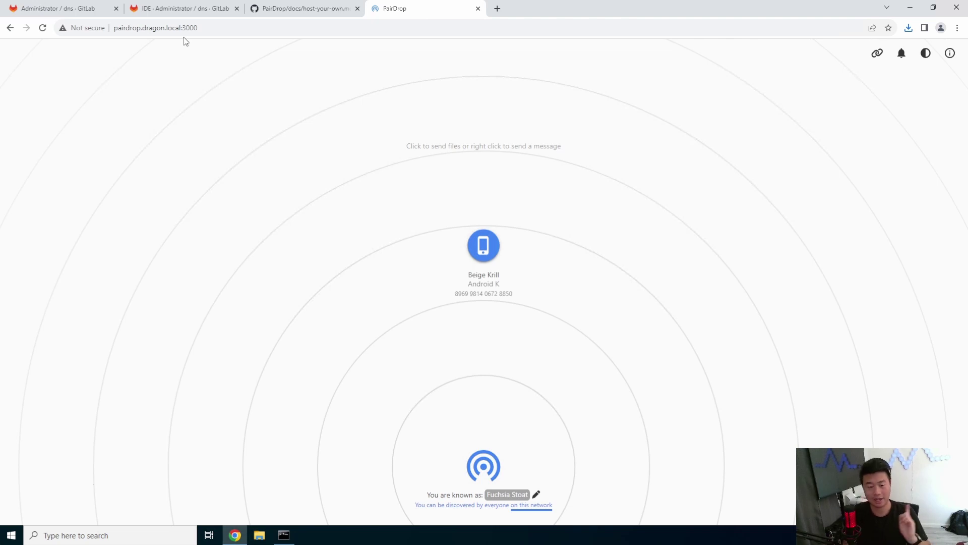
Switch the PairDrop page to the dark (moon) theme.
left_click(926, 70)
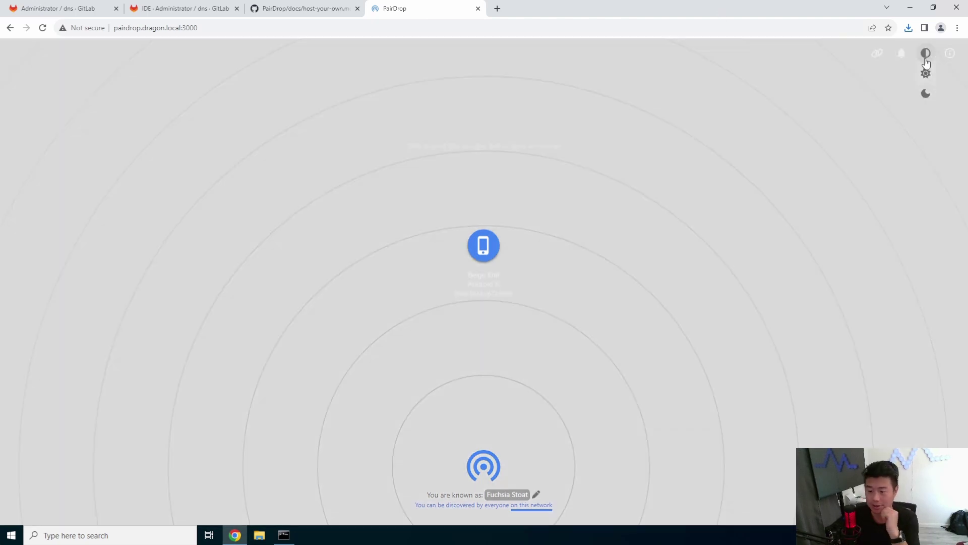